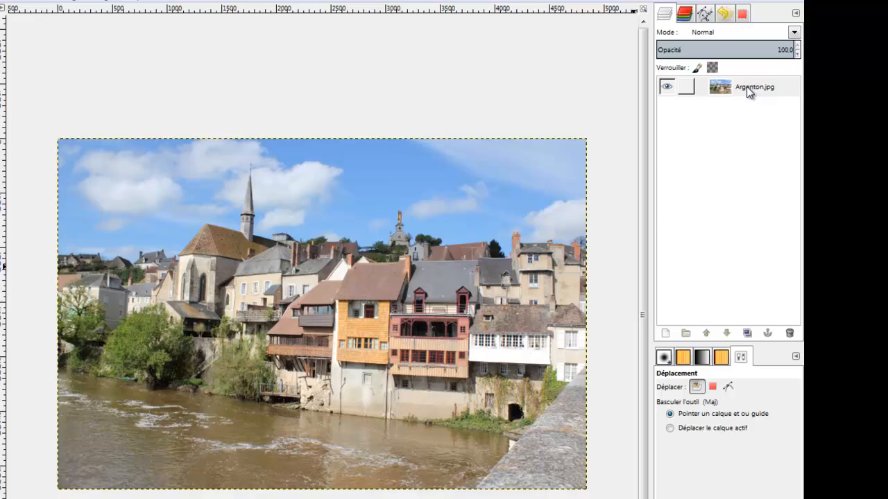
# Step: Duplicate the Argenton.jpg layer and rename the copy 1
pyautogui.click(748, 92)
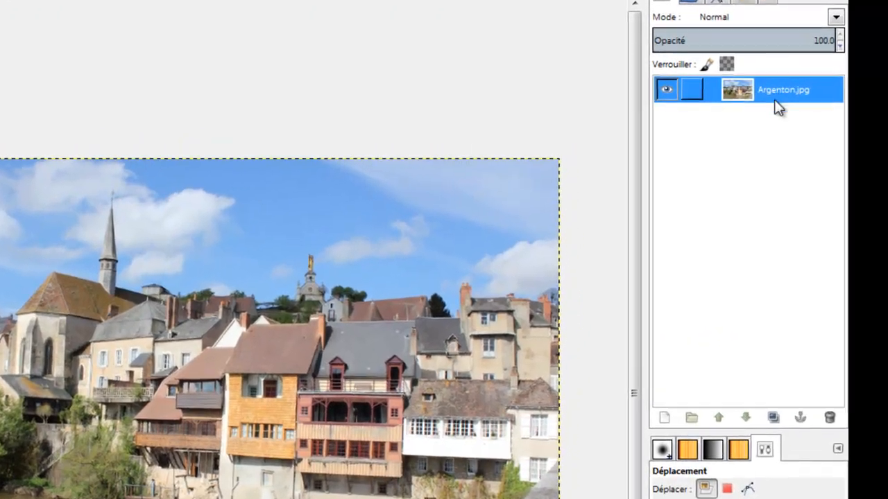
pyautogui.click(776, 419)
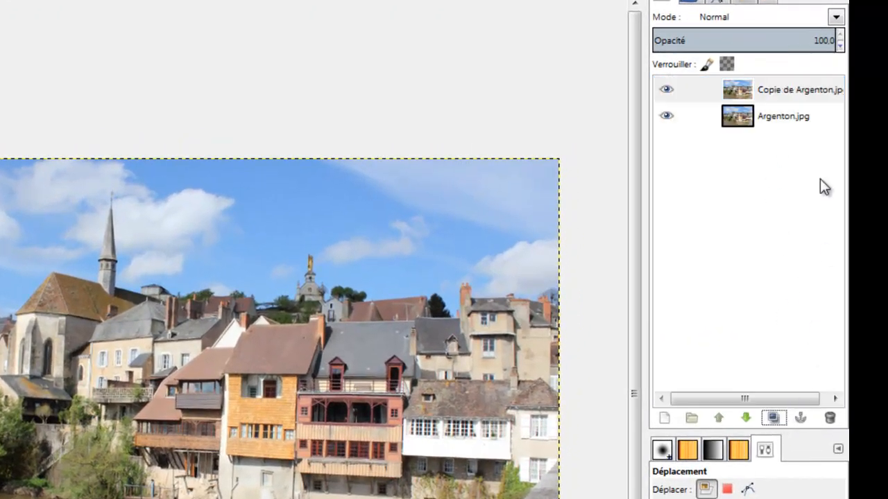
pyautogui.click(797, 92)
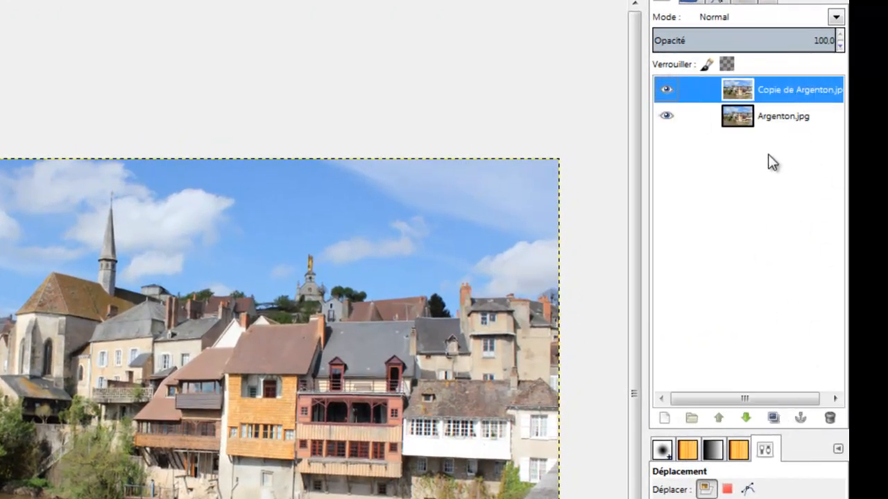
pyautogui.doubleClick(776, 92)
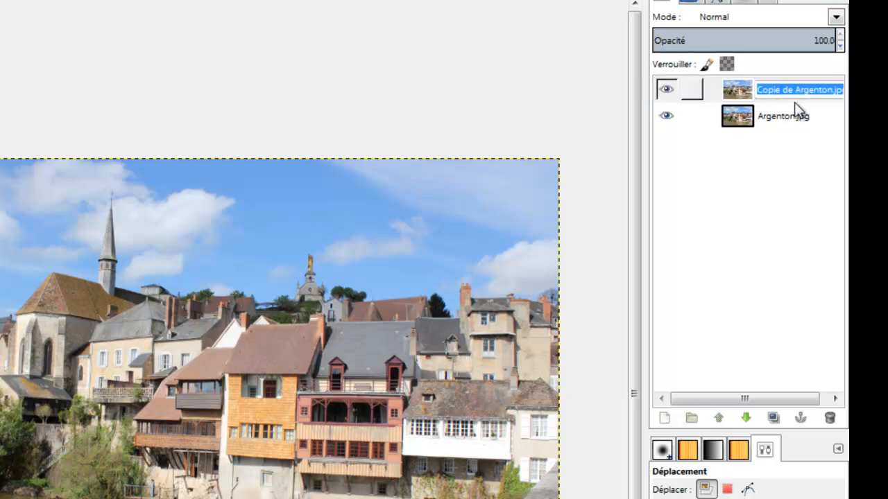
pyautogui.write('1')
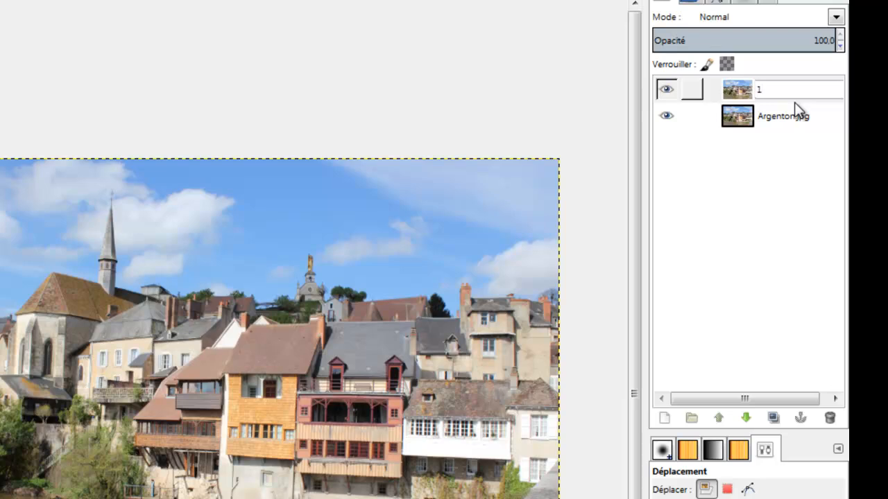
pyautogui.press('Return')
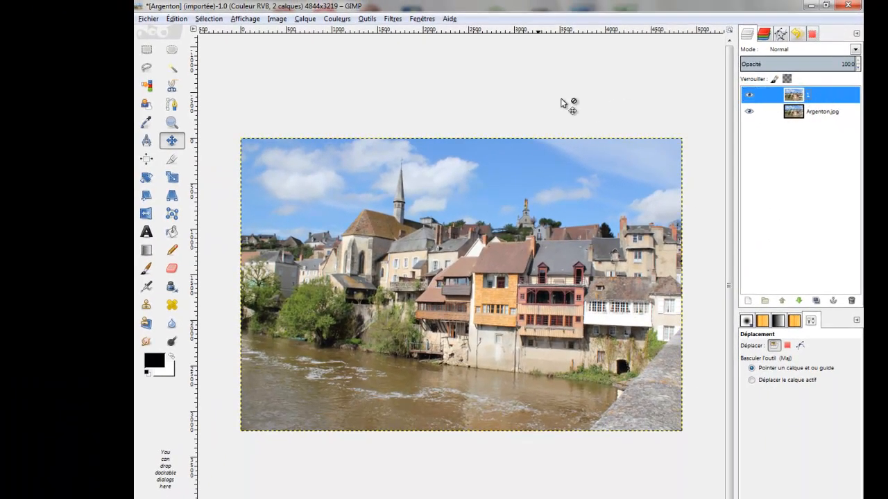
# Step: Turn layer 1 black and white with a Teinte-Saturation adjustment, setting Saturation to -100
pyautogui.click(333, 20)
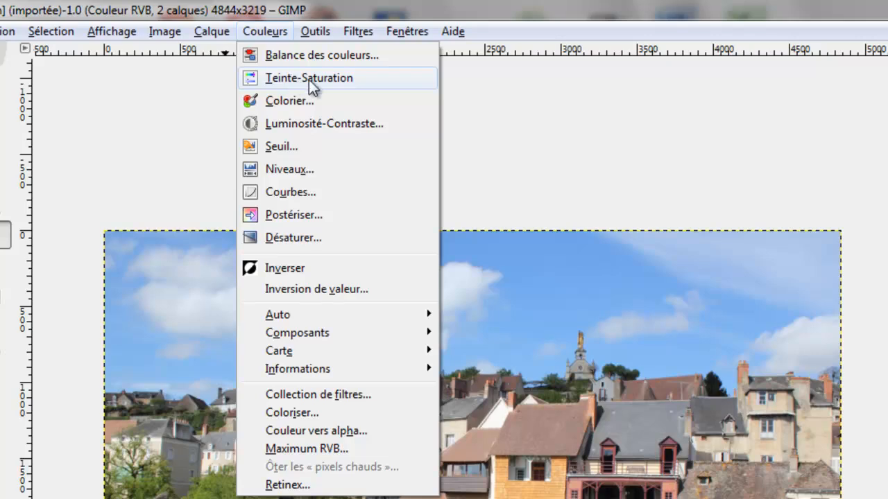
pyautogui.click(296, 79)
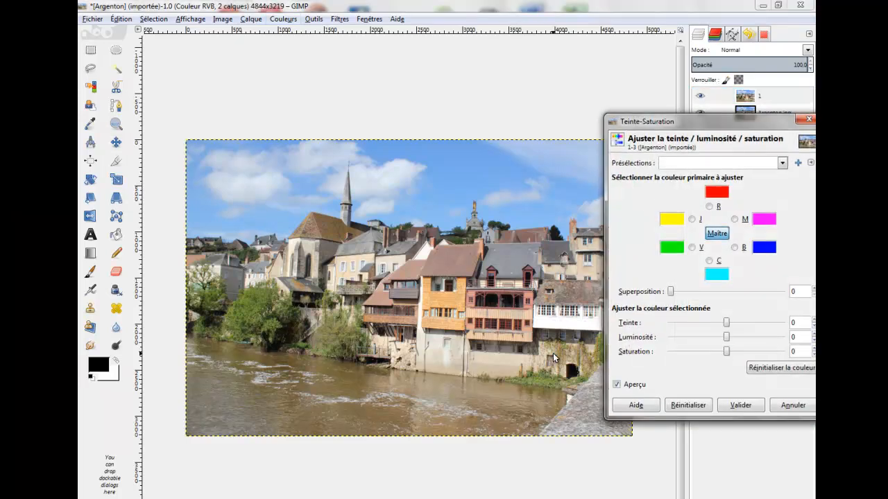
pyautogui.moveTo(723, 125); pyautogui.dragTo(270, 94)
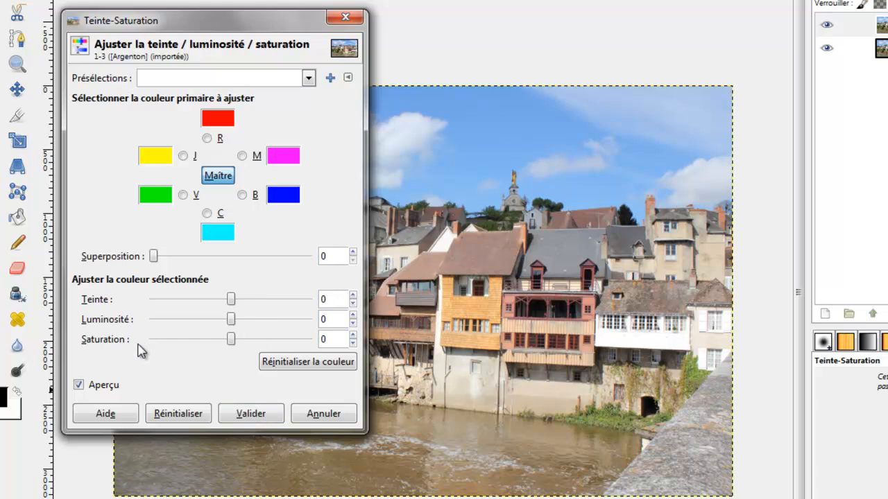
pyautogui.moveTo(233, 345); pyautogui.dragTo(149, 343)
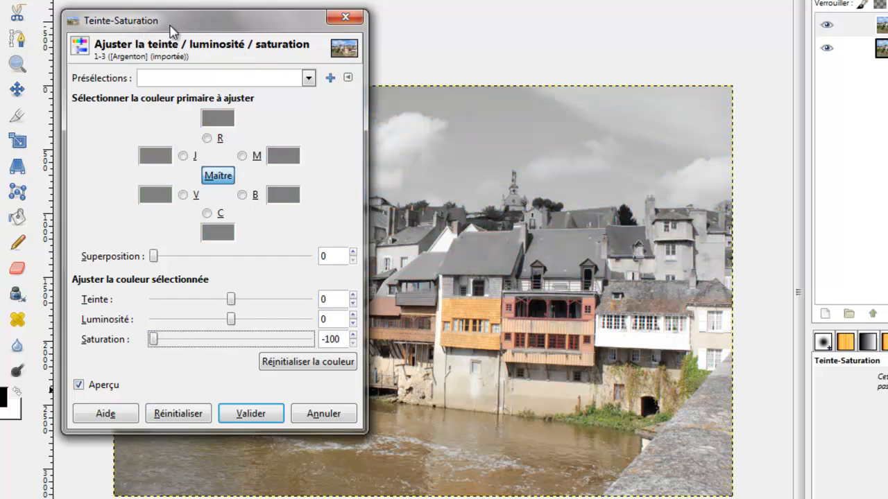
pyautogui.moveTo(173, 27)
pyautogui.mouseDown()
pyautogui.moveTo(43, 14)
pyautogui.moveTo(114, 0)
pyautogui.moveTo(572, 0)
pyautogui.moveTo(742, 148)
pyautogui.moveTo(767, 185)
pyautogui.moveTo(569, 116)
pyautogui.moveTo(188, 29)
pyautogui.mouseUp()
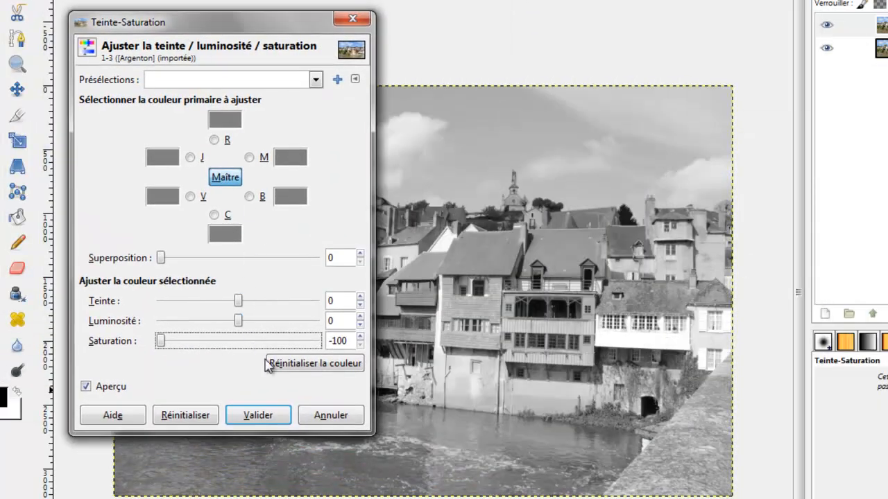
pyautogui.click(257, 416)
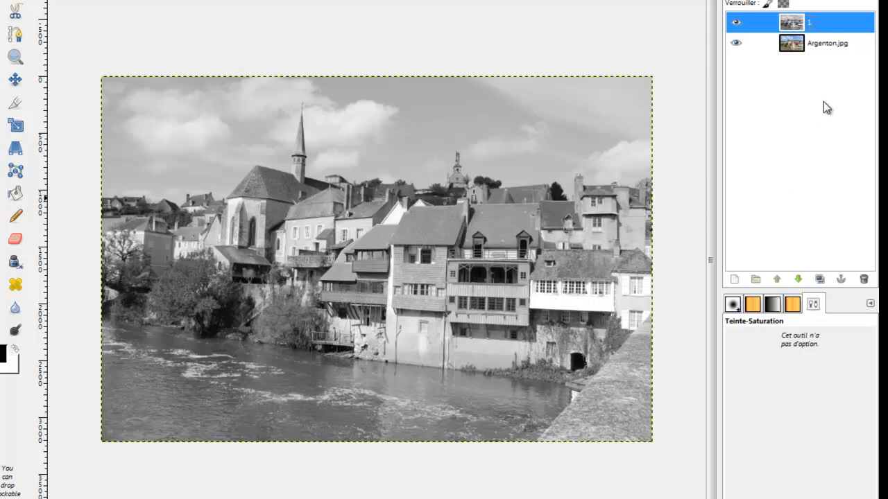
# Step: Duplicate the Argenton.jpg layer again, raise the copy above layer 1 and rename it 2
pyautogui.click(823, 44)
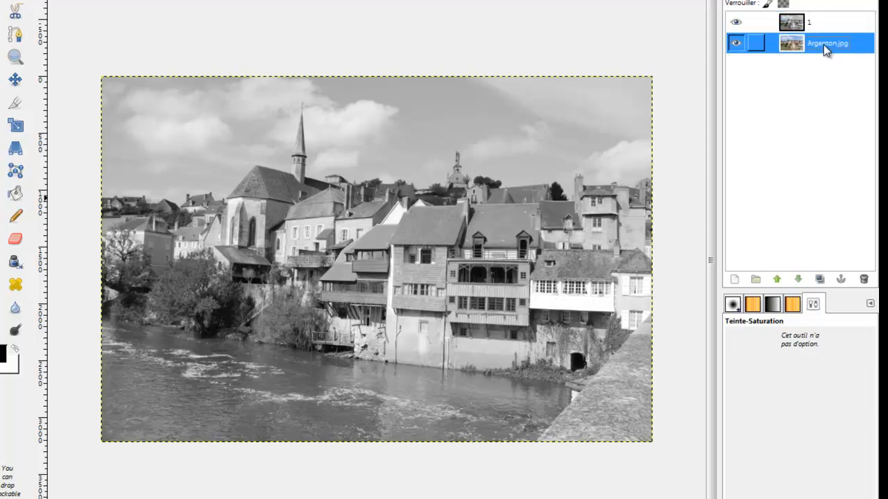
pyautogui.click(820, 279)
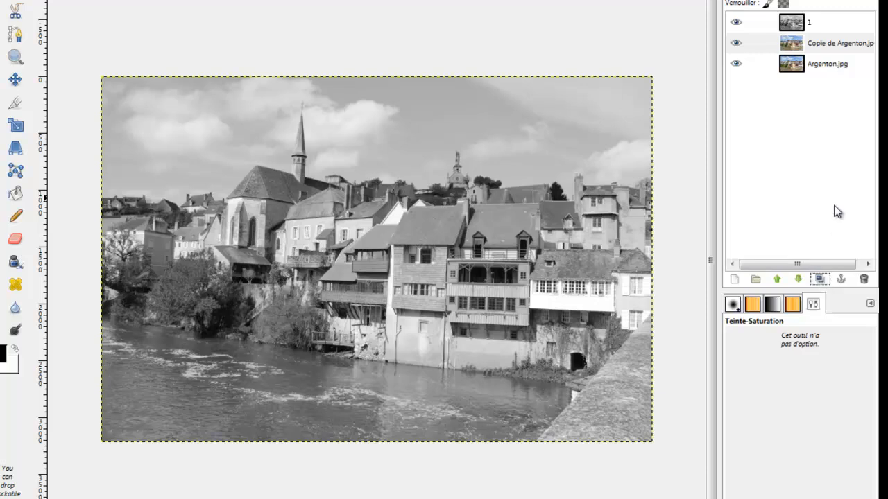
pyautogui.click(826, 64)
pyautogui.click(839, 43)
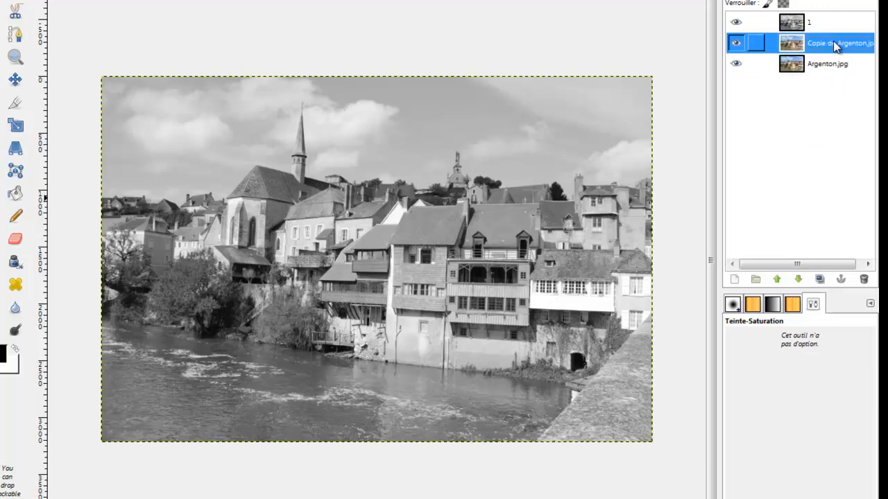
pyautogui.click(776, 280)
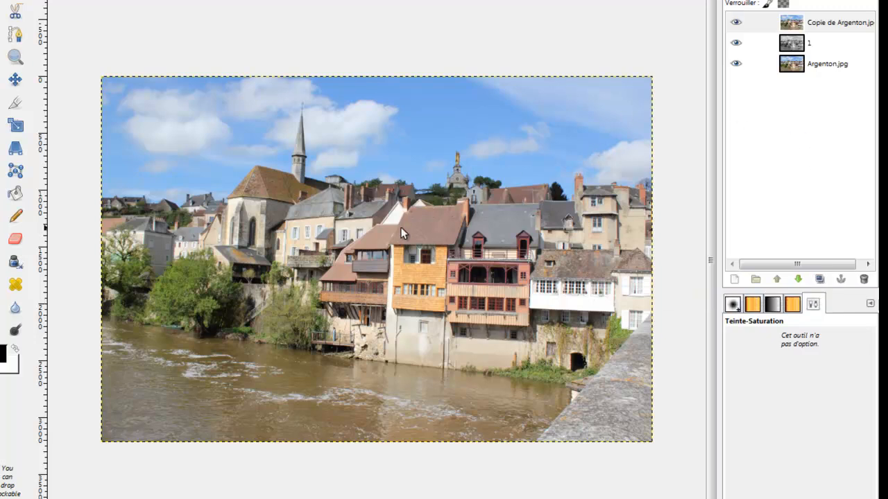
pyautogui.doubleClick(840, 23)
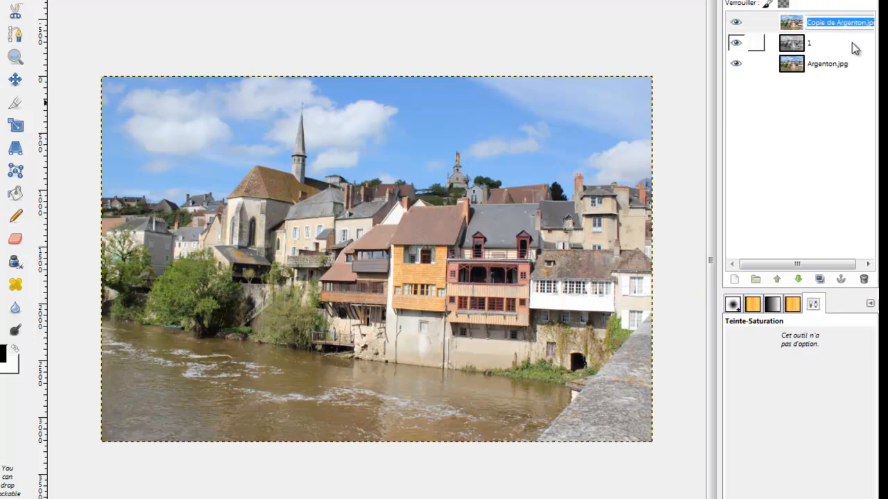
pyautogui.write('2')
pyautogui.press('Return')
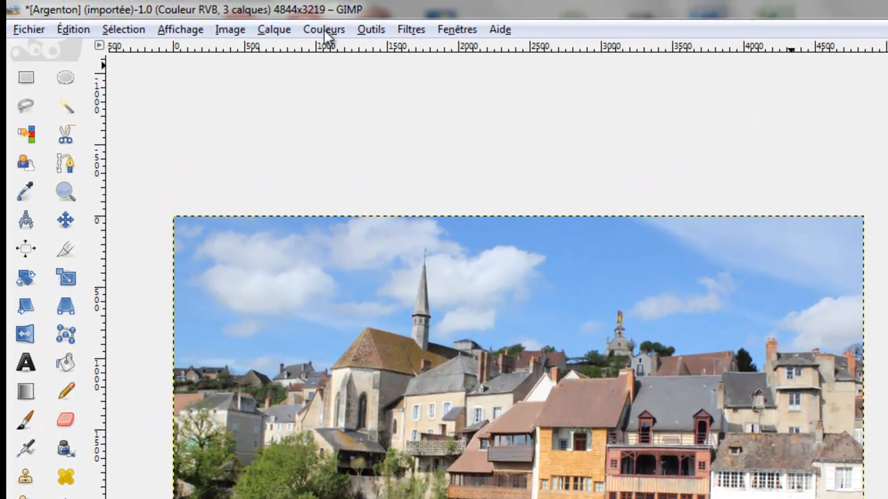
# Step: Compare the Clarté, Luminosité and Moyenne grey shades on layer 2 and desaturate it using Moyenne
pyautogui.click(323, 29)
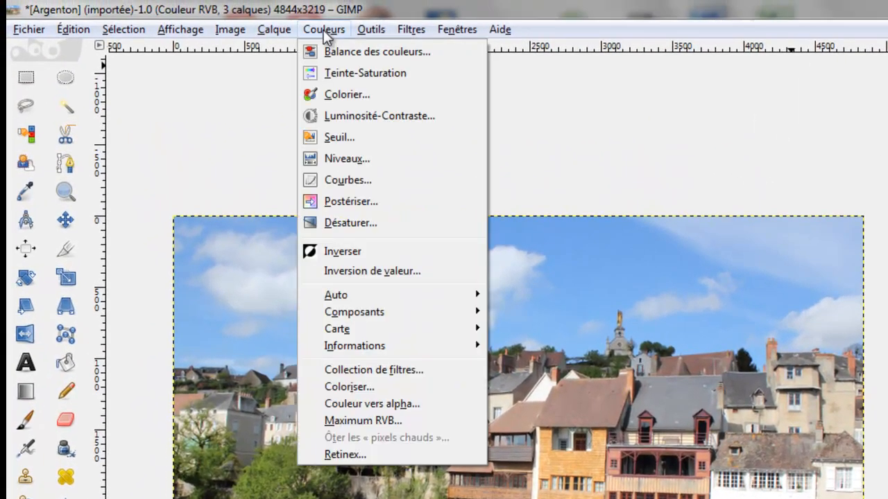
pyautogui.click(349, 223)
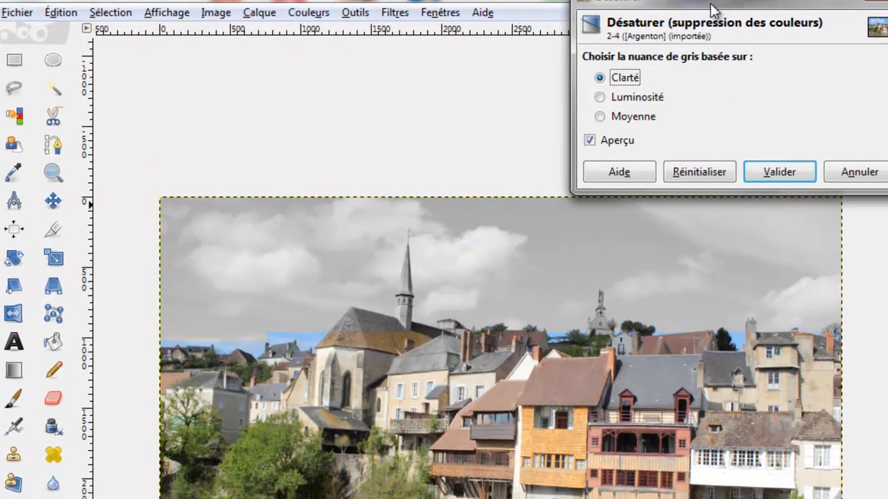
pyautogui.moveTo(728, 23); pyautogui.dragTo(835, 305)
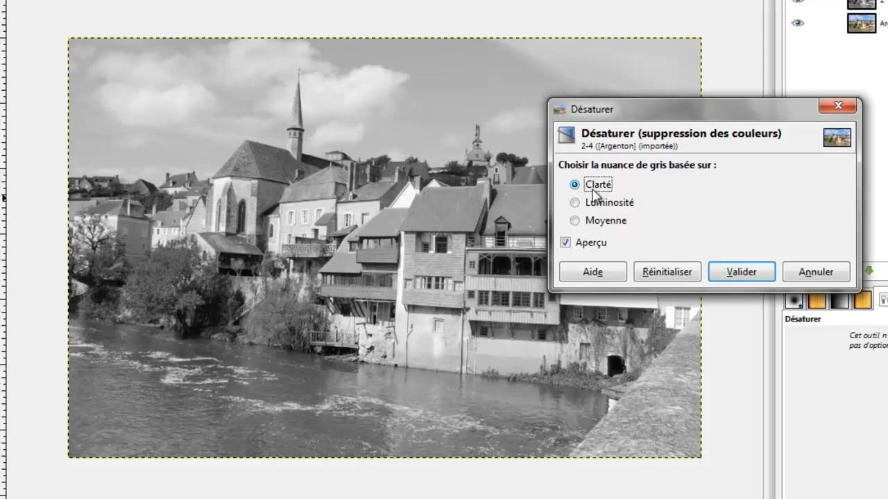
pyautogui.moveTo(635, 115); pyautogui.dragTo(494, 0)
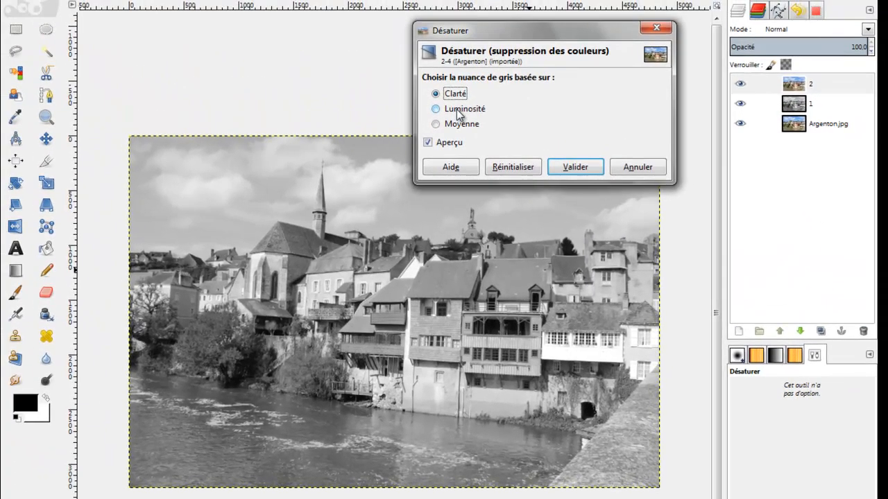
pyautogui.click(457, 109)
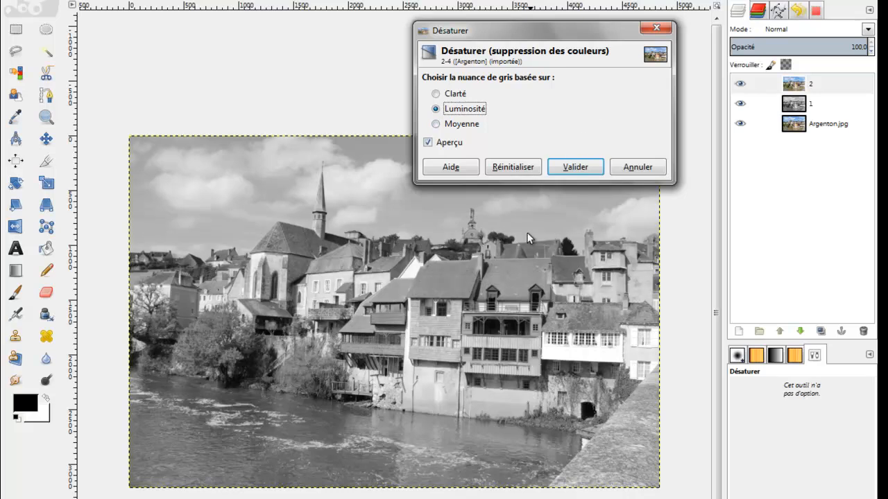
pyautogui.click(466, 126)
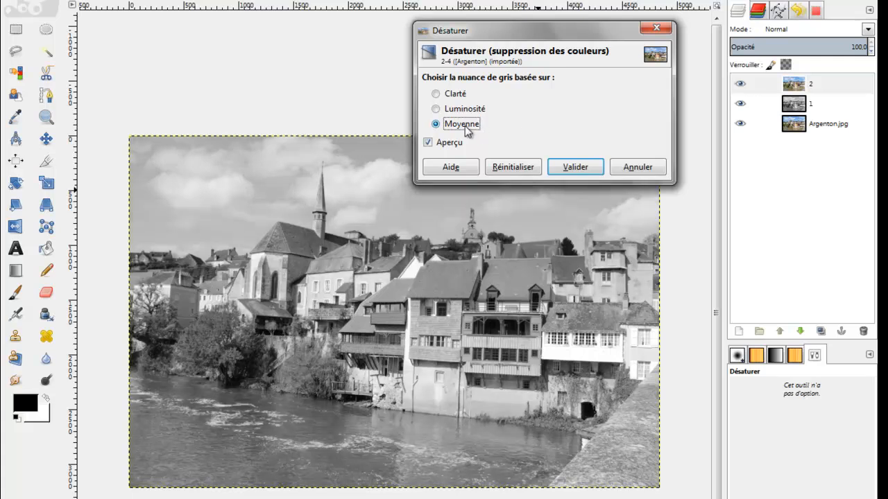
pyautogui.click(457, 94)
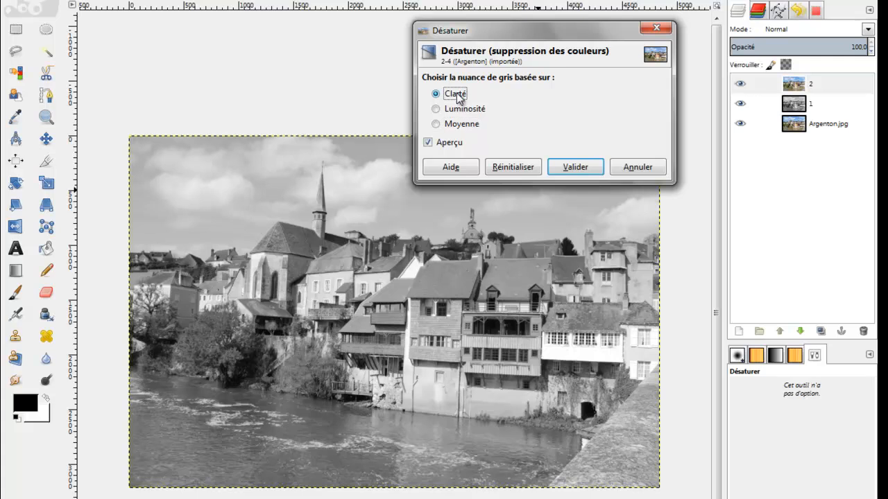
pyautogui.click(458, 129)
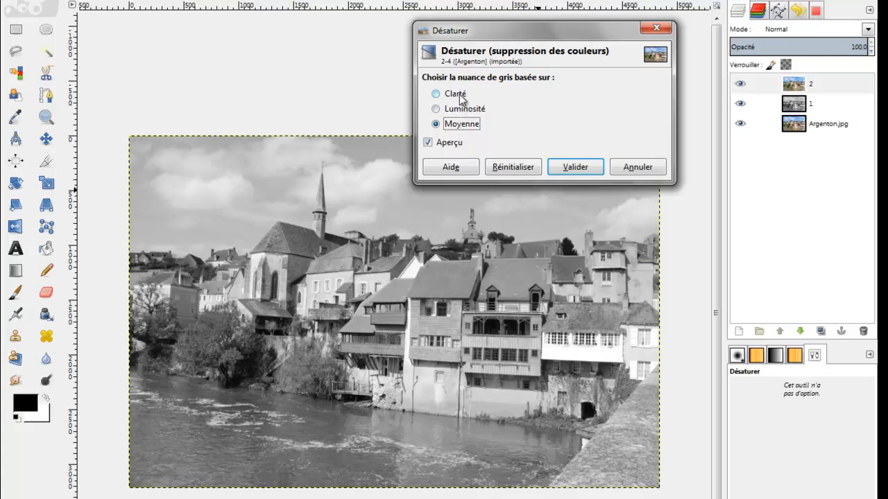
pyautogui.click(461, 98)
pyautogui.click(463, 110)
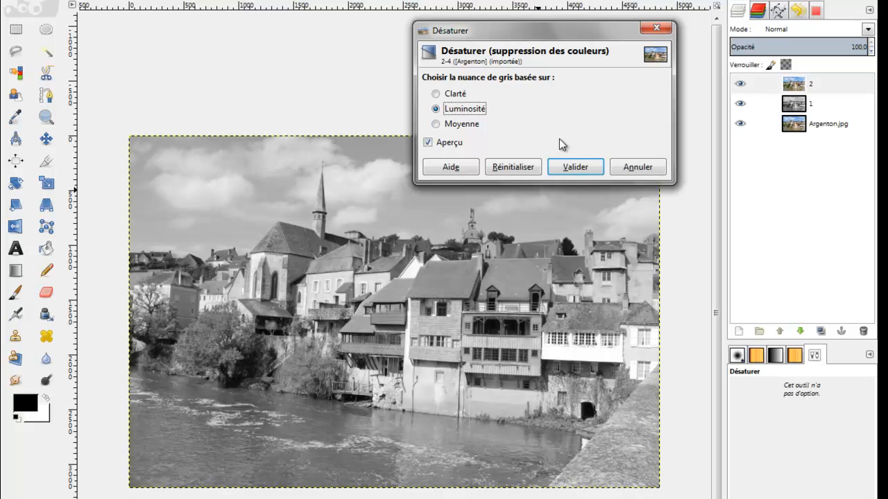
pyautogui.click(464, 125)
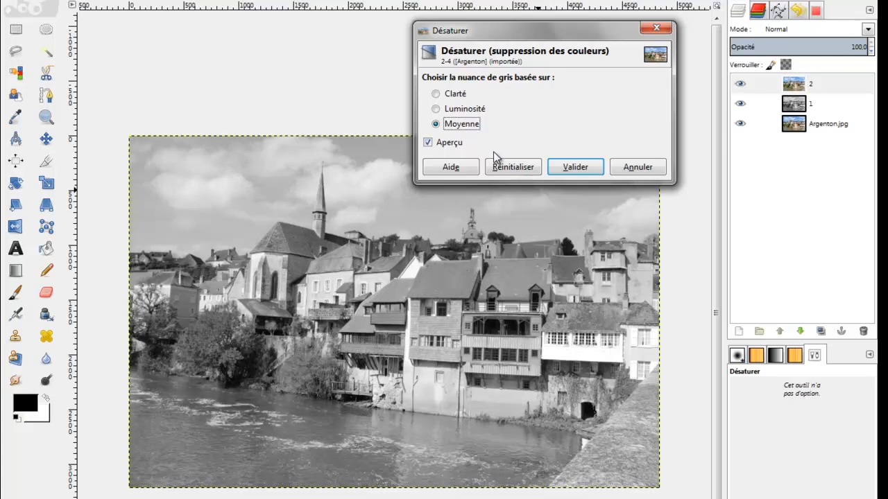
pyautogui.click(576, 169)
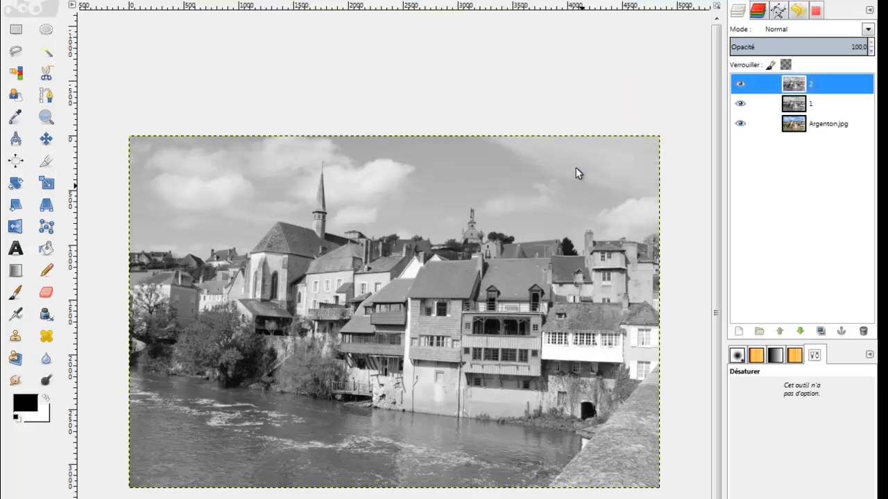
# Step: Duplicate the Argenton.jpg layer once more, raise the copy to the top of the stack and rename it 3
pyautogui.click(825, 126)
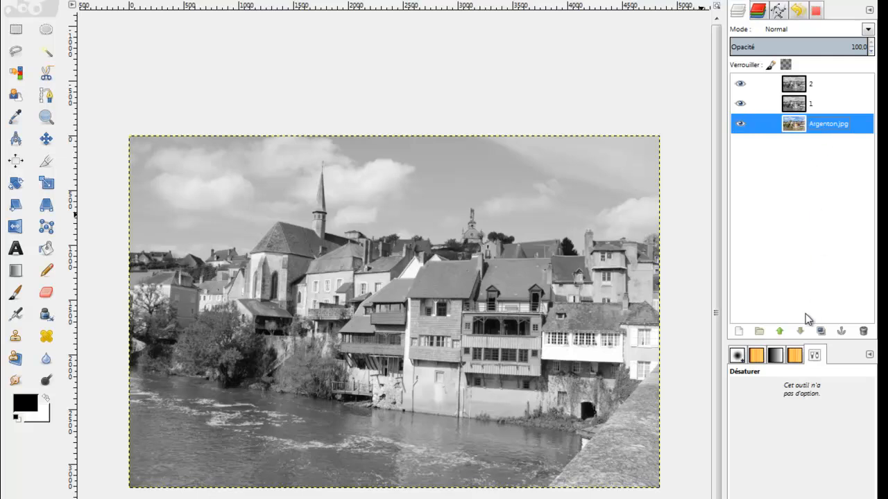
pyautogui.click(820, 331)
pyautogui.click(836, 124)
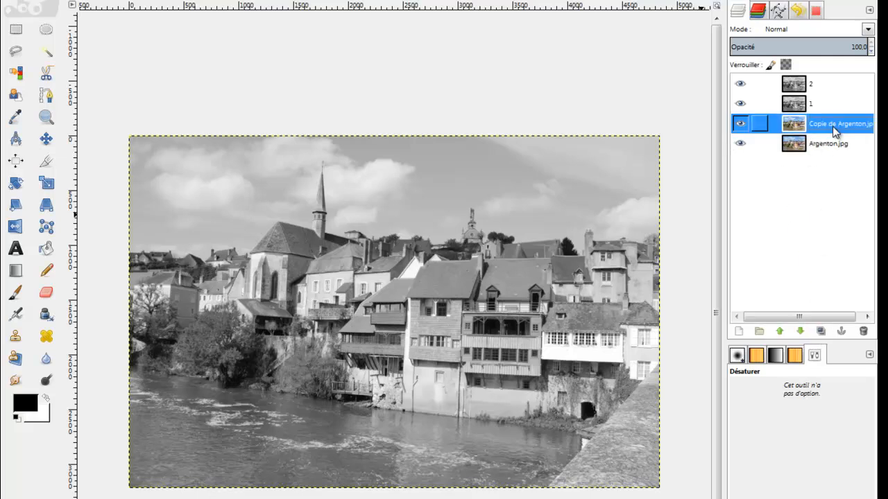
pyautogui.keyDown('shift'); pyautogui.click(780, 331); pyautogui.keyUp('shift')
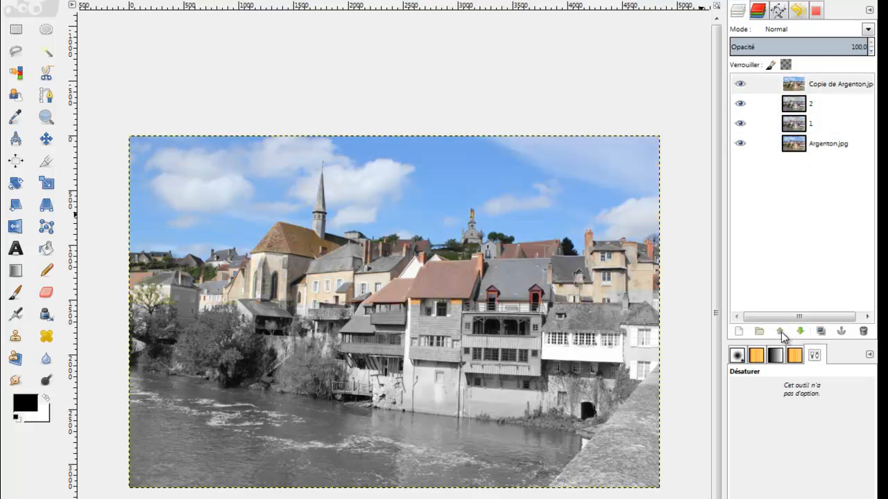
pyautogui.doubleClick(831, 84)
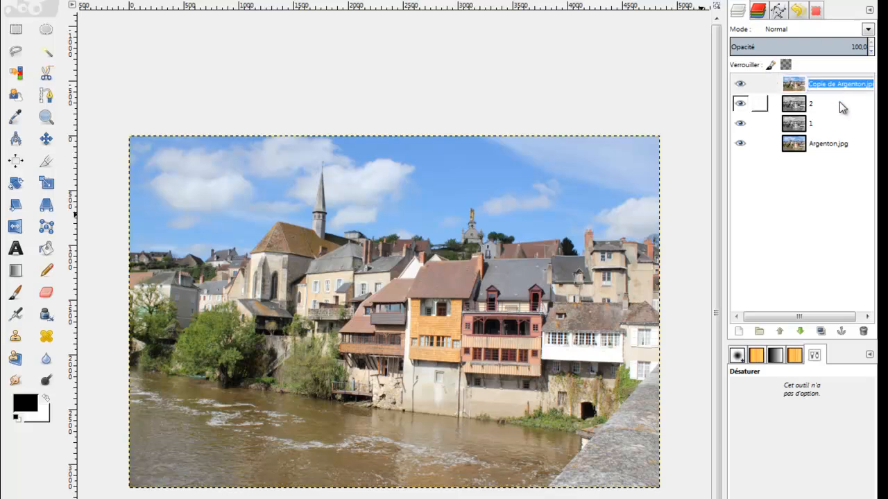
pyautogui.write('3')
pyautogui.press('Return')
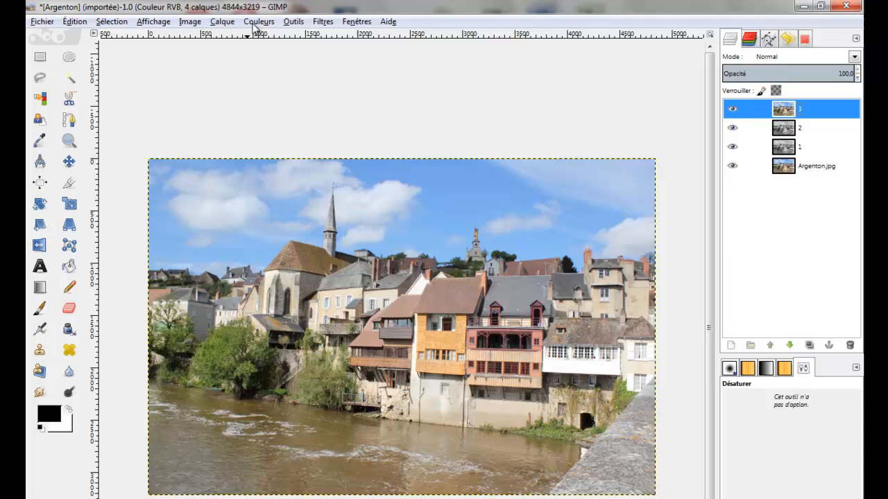
# Step: Open the Mixeur de canaux for layer 3, enlarge its preview and switch on Monochrome
pyautogui.click(257, 22)
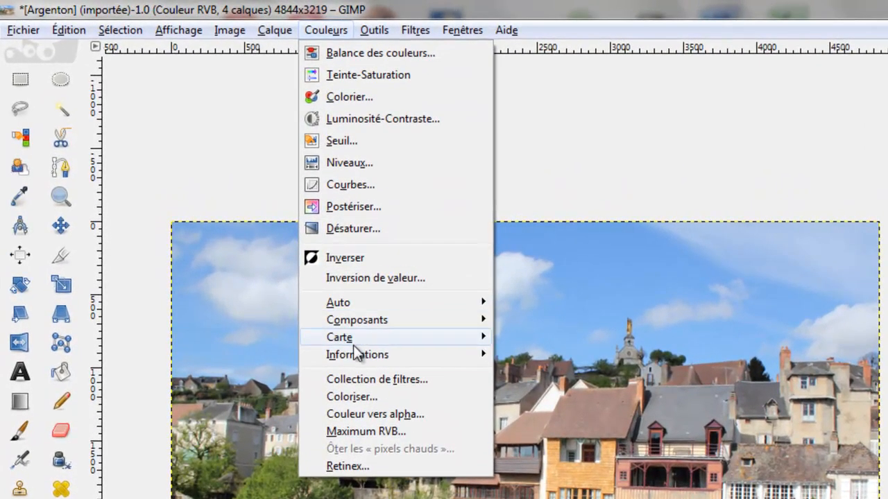
pyautogui.moveTo(352, 354)
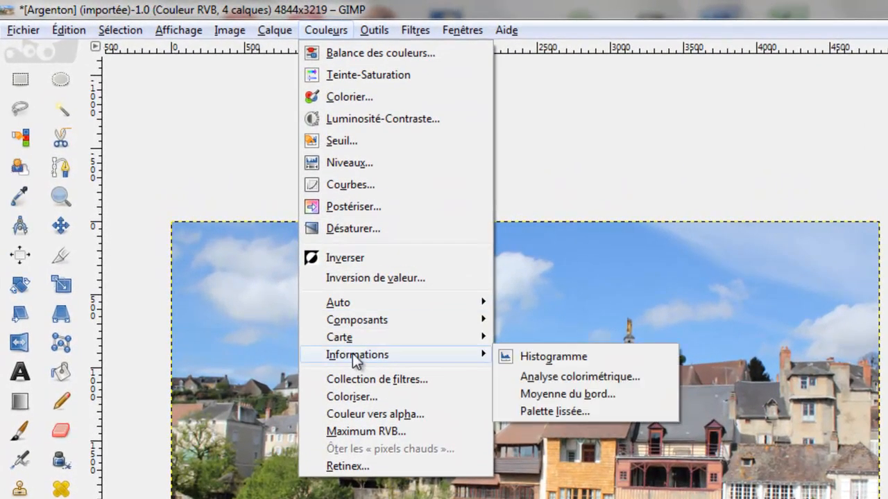
pyautogui.moveTo(352, 322)
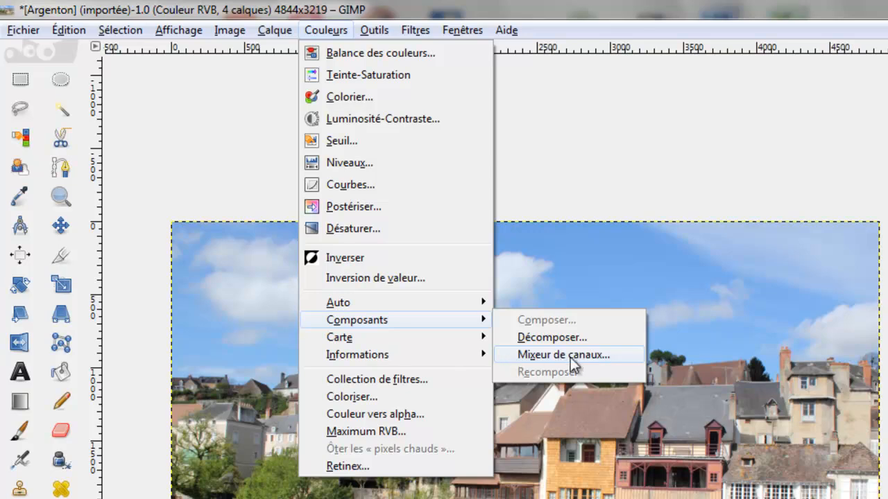
pyautogui.click(563, 355)
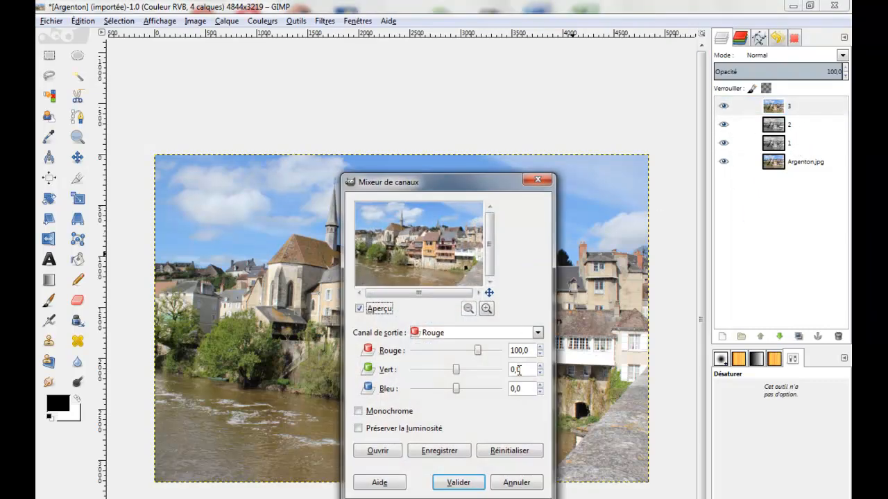
pyautogui.moveTo(405, 179); pyautogui.dragTo(190, 54)
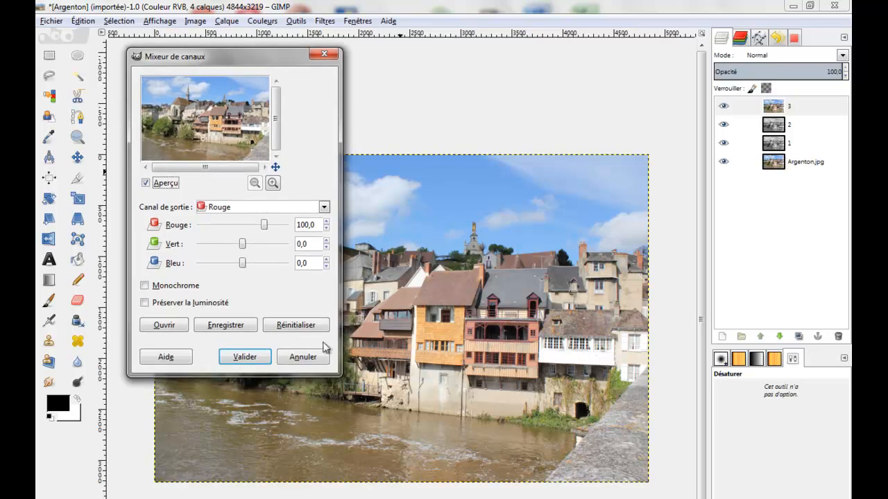
pyautogui.moveTo(335, 374); pyautogui.dragTo(714, 498)
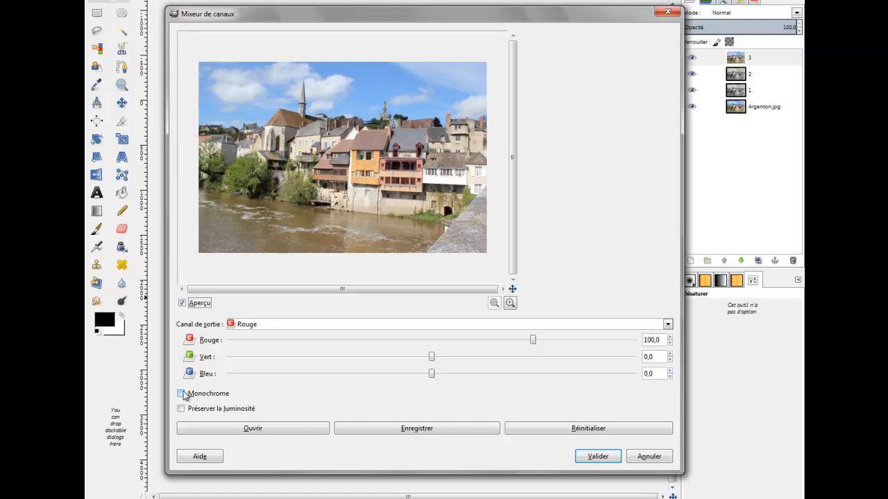
pyautogui.click(181, 394)
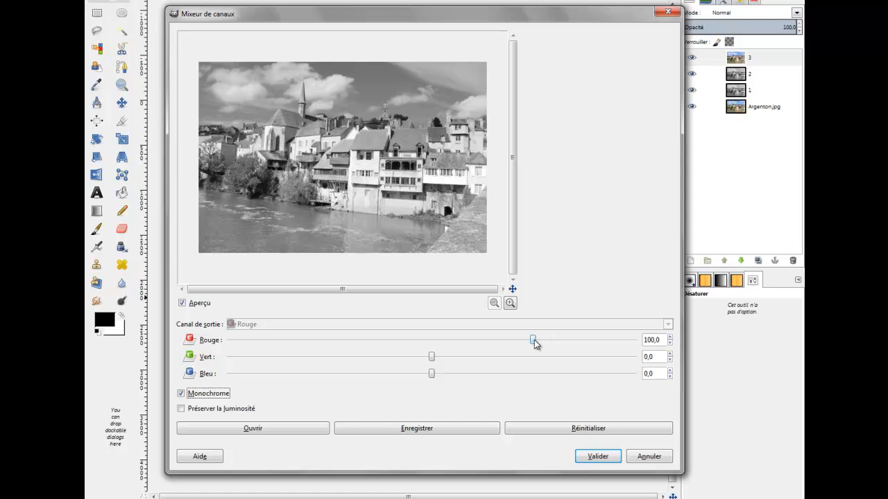
# Step: Try extreme channel mixes, first raising Rouge and Vert to 200, then lowering Rouge, Vert and Bleu to -200
pyautogui.moveTo(533, 340); pyautogui.dragTo(664, 341)
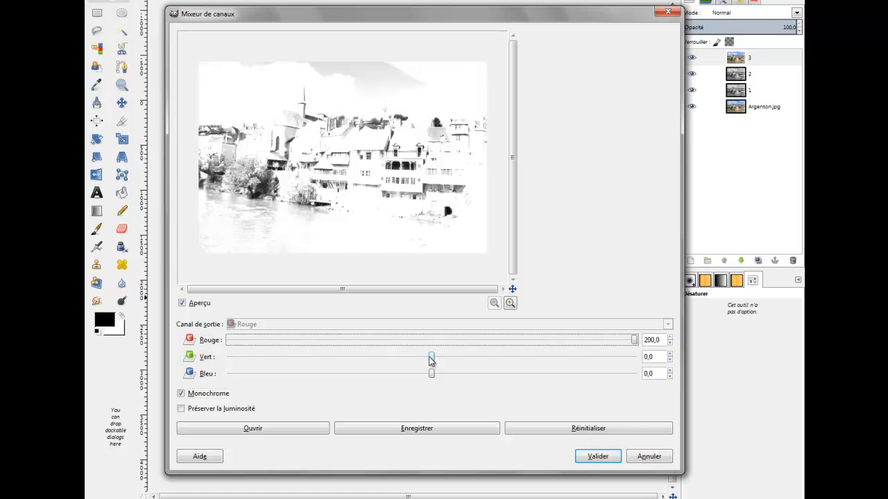
pyautogui.moveTo(431, 356); pyautogui.dragTo(635, 367)
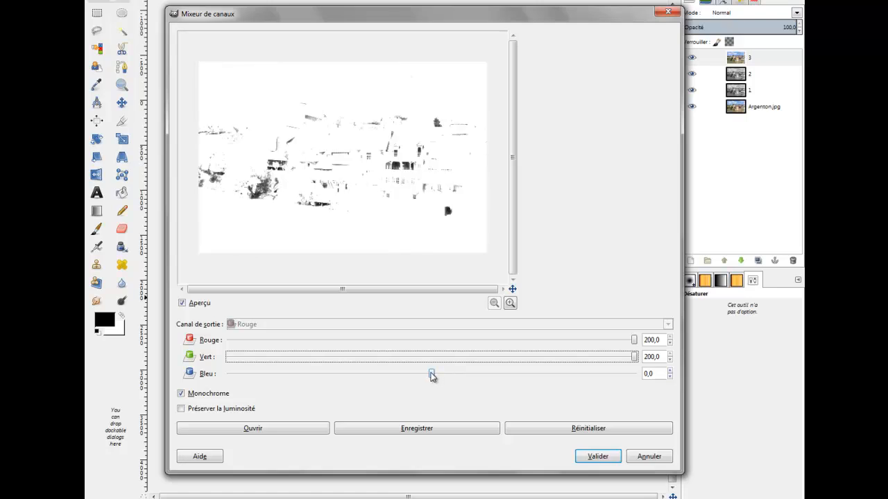
pyautogui.moveTo(430, 374); pyautogui.dragTo(233, 378)
pyautogui.moveTo(633, 357); pyautogui.dragTo(230, 359)
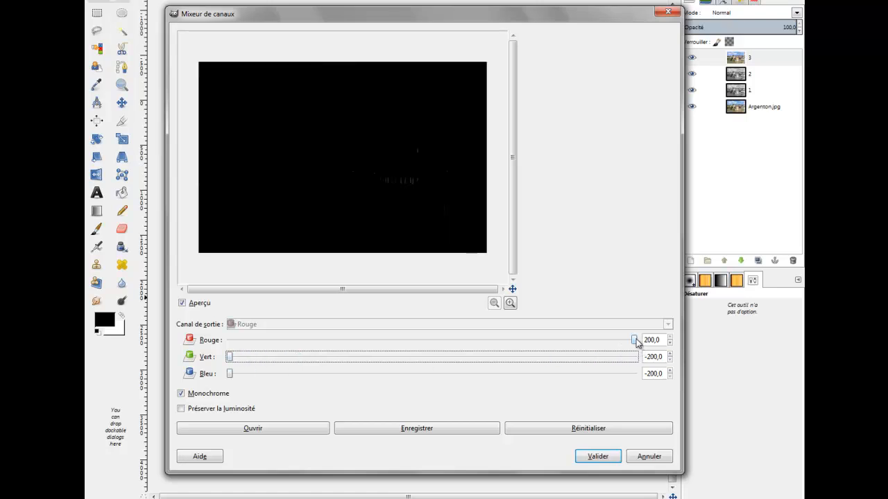
pyautogui.moveTo(633, 340); pyautogui.dragTo(231, 340)
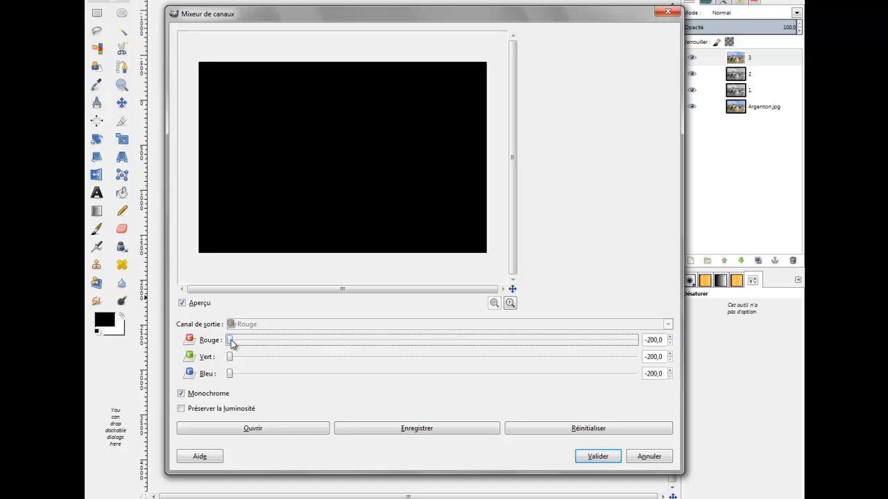
# Step: Rebalance the monochrome mix to Rouge 37,0, Vert 19,7 and Bleu 42,6
pyautogui.moveTo(232, 341); pyautogui.dragTo(445, 341)
pyautogui.moveTo(229, 357); pyautogui.dragTo(390, 362)
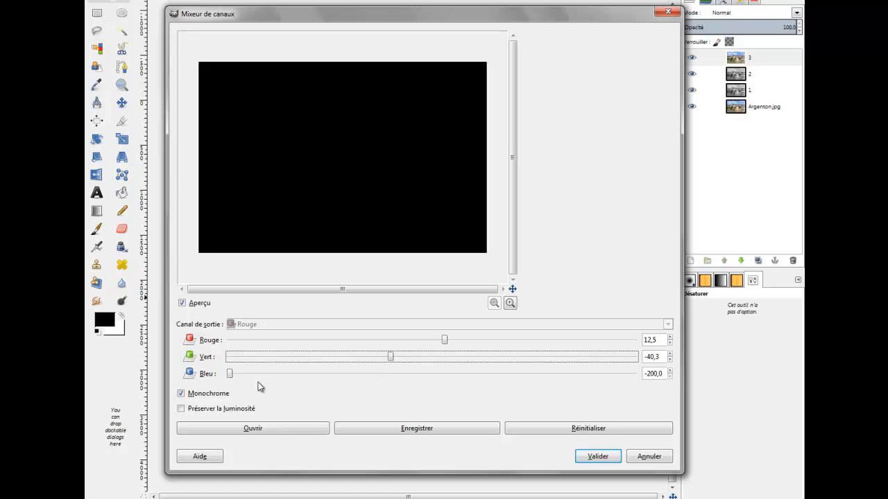
pyautogui.moveTo(229, 373); pyautogui.dragTo(418, 383)
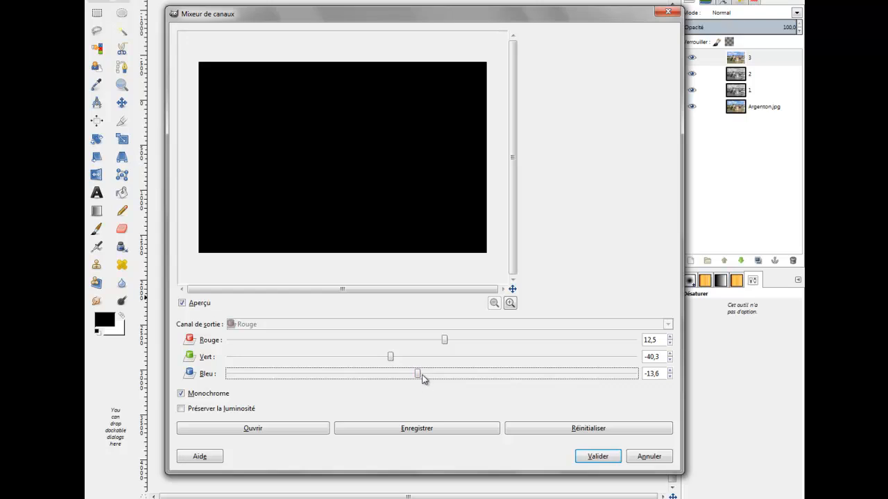
pyautogui.moveTo(419, 380); pyautogui.dragTo(552, 376)
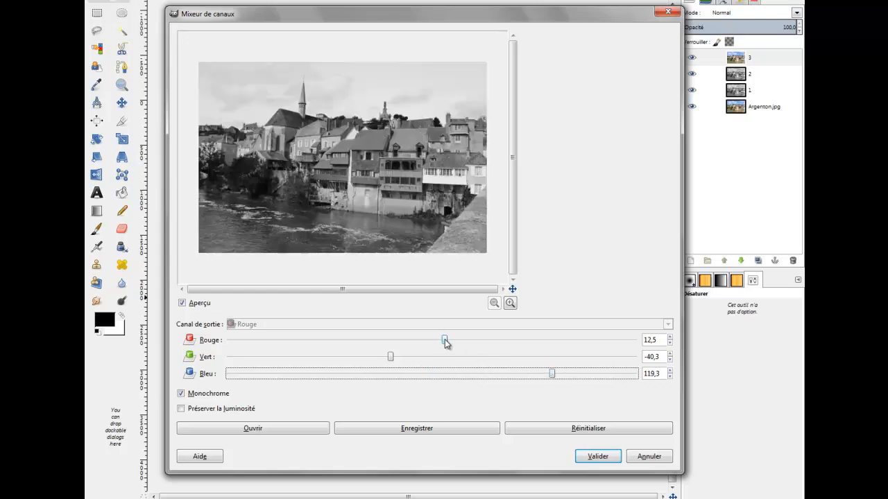
pyautogui.moveTo(444, 342)
pyautogui.mouseDown()
pyautogui.moveTo(457, 342)
pyautogui.moveTo(425, 342)
pyautogui.moveTo(447, 341)
pyautogui.mouseUp()
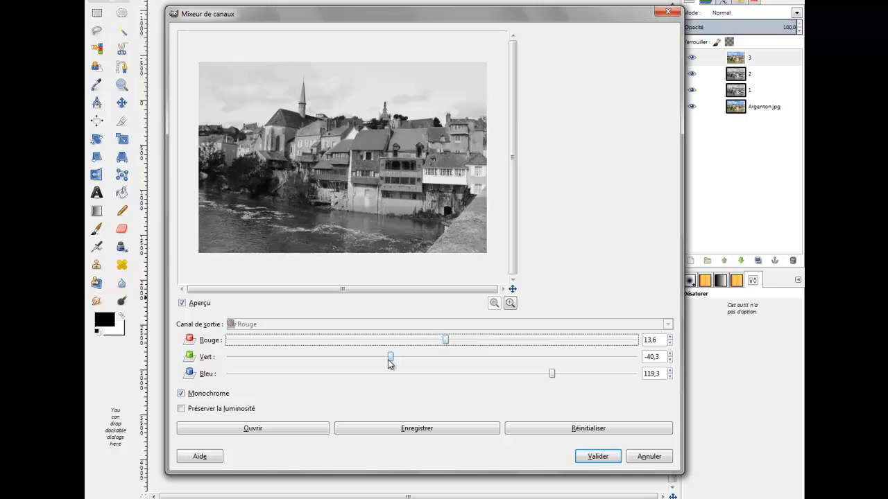
pyautogui.moveTo(391, 359)
pyautogui.mouseDown()
pyautogui.moveTo(424, 363)
pyautogui.moveTo(408, 360)
pyautogui.mouseUp()
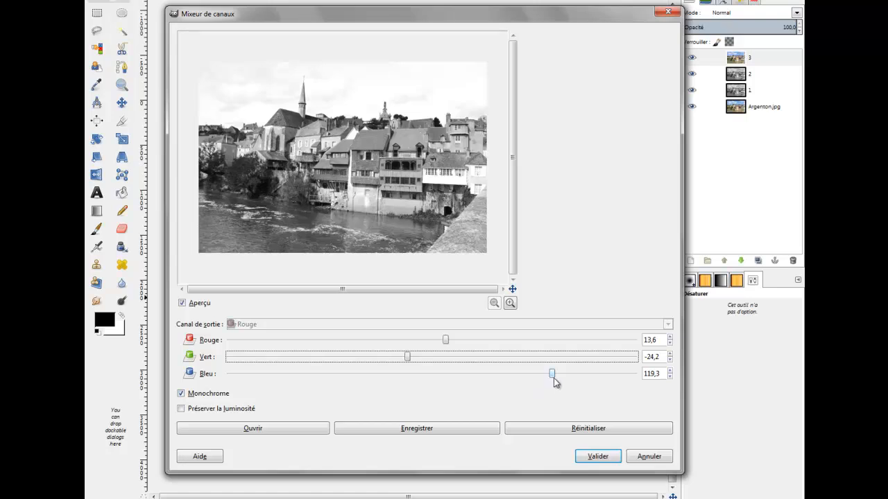
pyautogui.moveTo(553, 379); pyautogui.dragTo(477, 377)
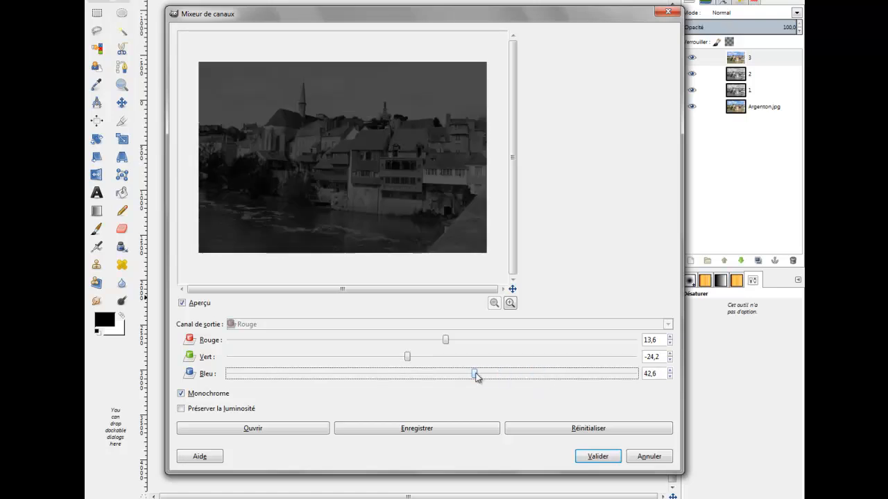
pyautogui.moveTo(407, 357); pyautogui.dragTo(472, 344)
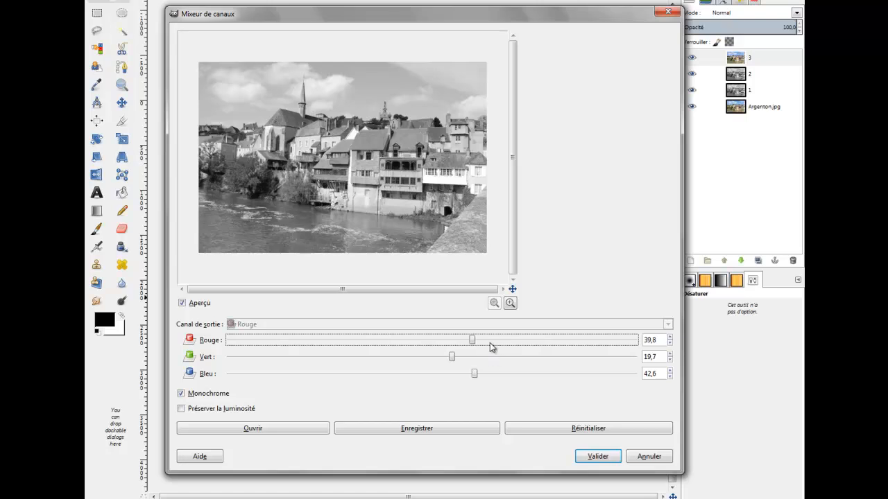
pyautogui.moveTo(472, 340)
pyautogui.mouseDown()
pyautogui.moveTo(477, 345)
pyautogui.moveTo(469, 344)
pyautogui.mouseUp()
# Step: Magnify the preview on the riverside houses and fine-tune the mix to Rouge 30,9 and Vert 17,5
pyautogui.click(510, 304)
pyautogui.click(510, 303)
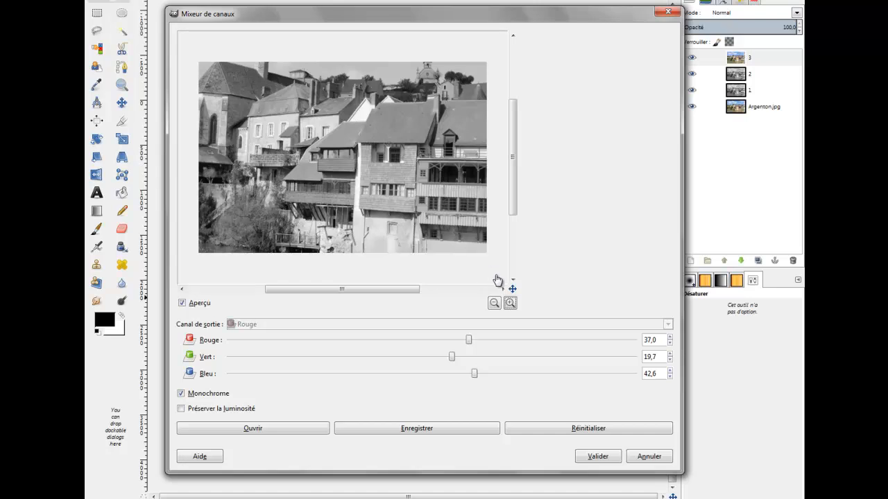
pyautogui.moveTo(512, 289); pyautogui.dragTo(529, 295)
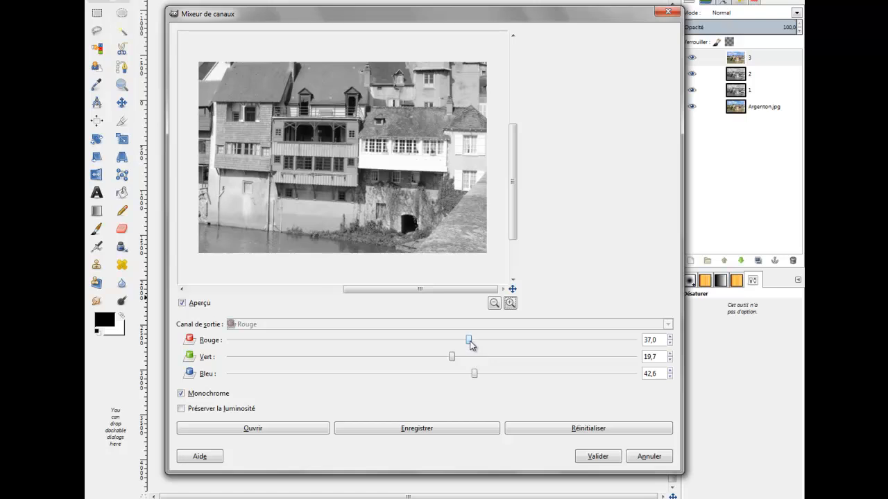
pyautogui.moveTo(468, 340); pyautogui.dragTo(462, 340)
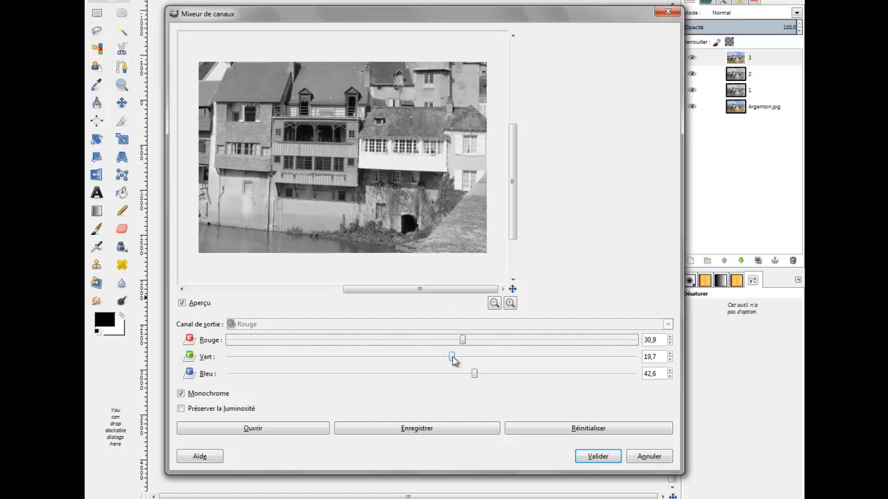
pyautogui.moveTo(452, 357); pyautogui.dragTo(476, 374)
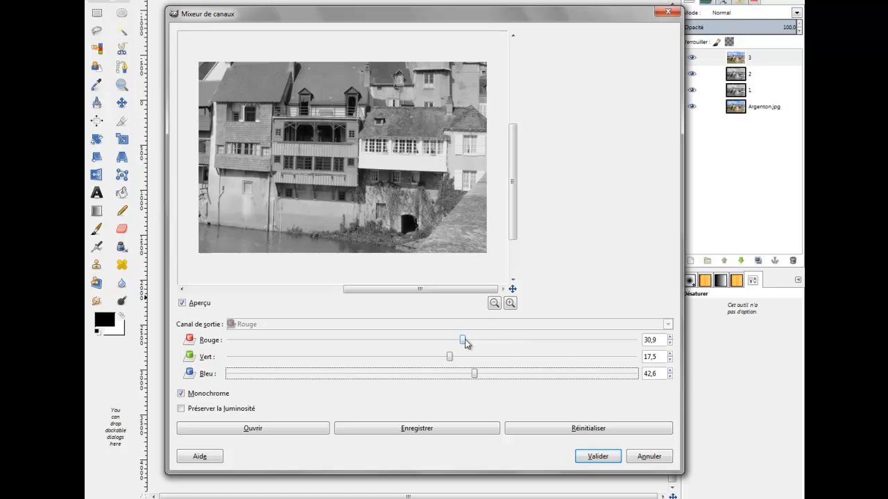
pyautogui.moveTo(463, 341)
pyautogui.mouseDown()
pyautogui.moveTo(420, 342)
pyautogui.moveTo(474, 340)
pyautogui.moveTo(458, 341)
pyautogui.moveTo(467, 347)
pyautogui.mouseUp()
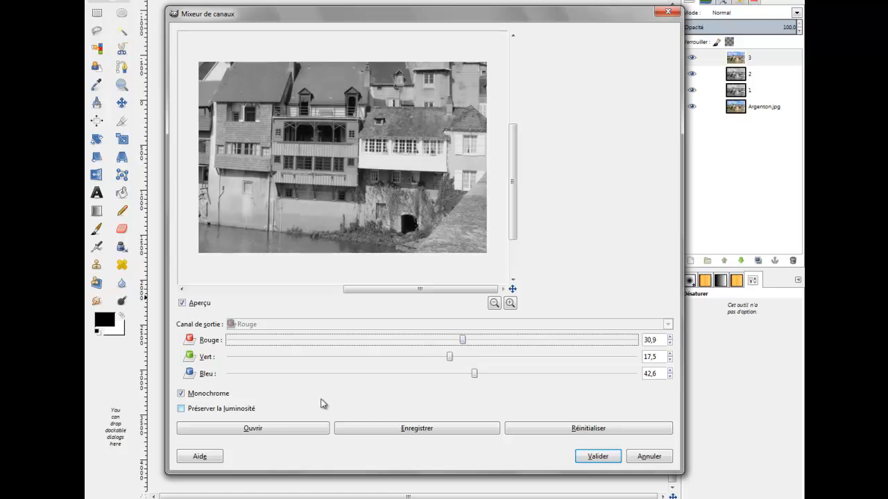
# Step: Try Préserver la luminosité with Rouge 23,6, Vert 9,7 and Bleu 35,3, comparing the preview with the option on and off
pyautogui.click(193, 413)
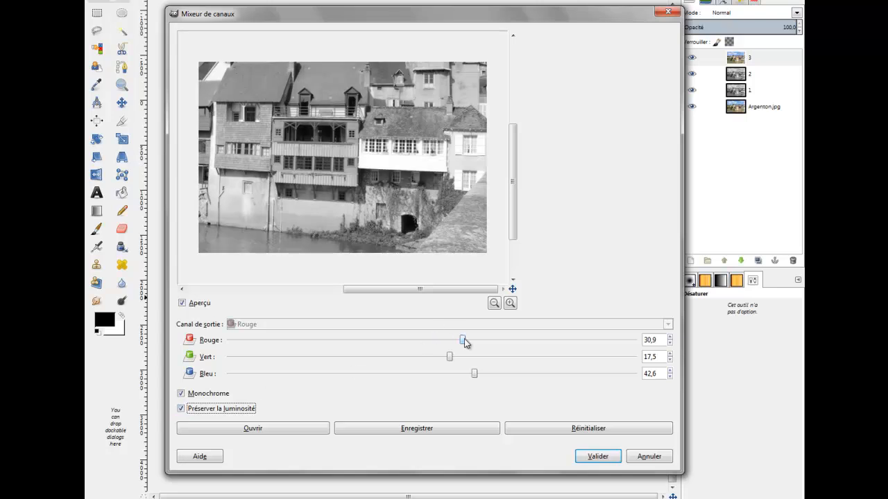
pyautogui.moveTo(462, 340); pyautogui.dragTo(469, 378)
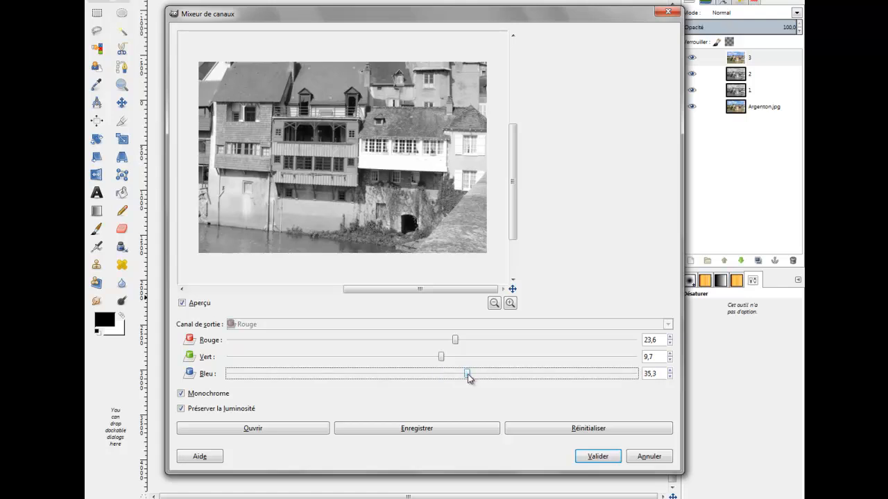
pyautogui.click(183, 409)
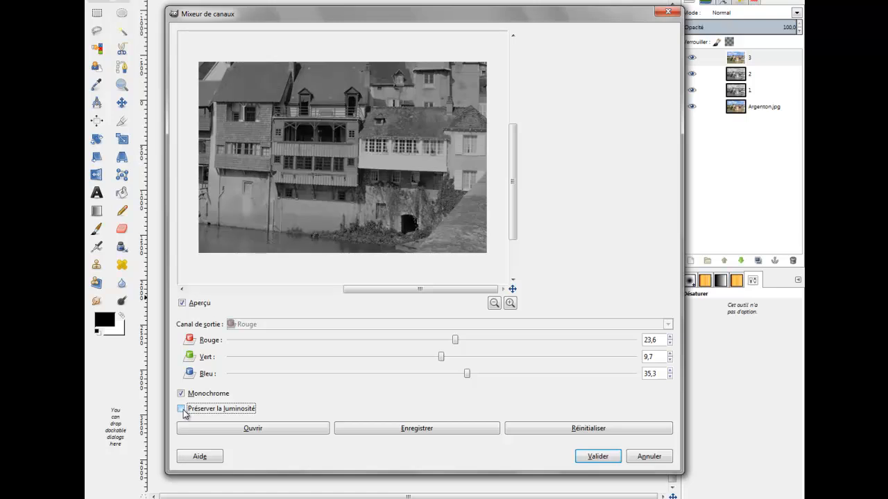
pyautogui.click(184, 412)
# Step: Set the monochrome mix to Rouge 37,6, Vert 23,6 and Bleu 35,9 without Préserver la luminosité, and apply it to layer 3
pyautogui.moveTo(457, 340); pyautogui.dragTo(456, 358)
pyautogui.click(468, 374)
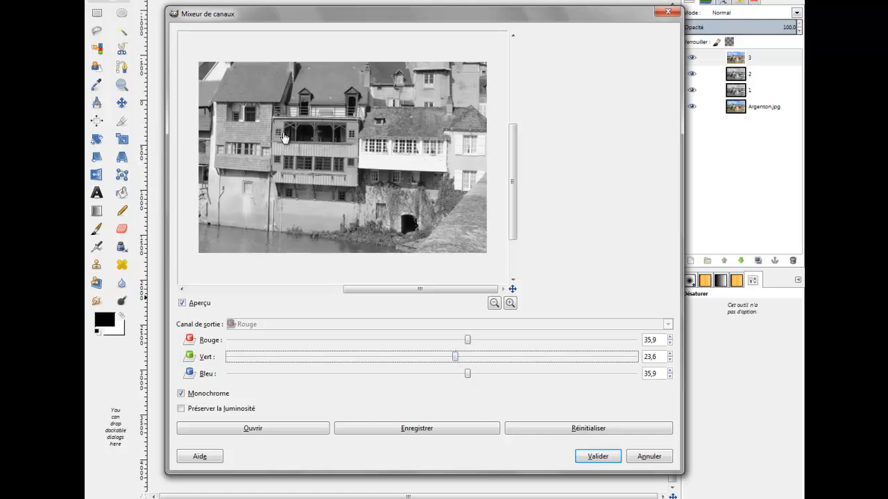
pyautogui.click(493, 304)
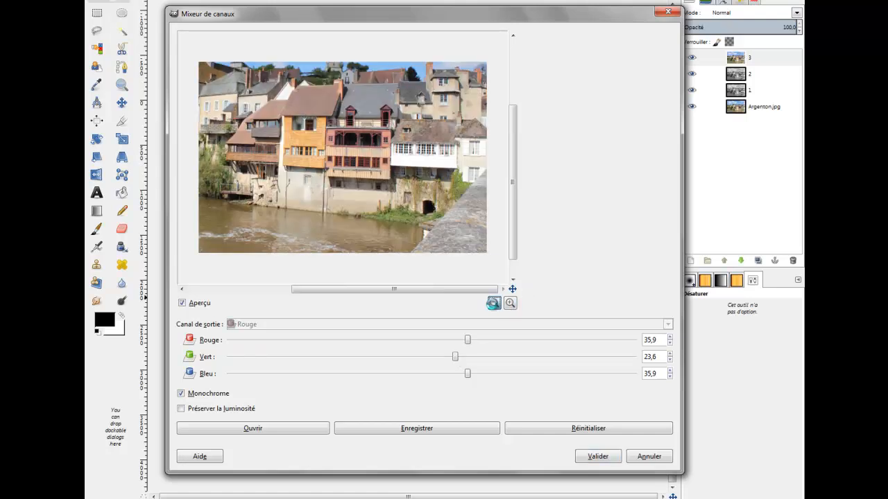
pyautogui.click(494, 303)
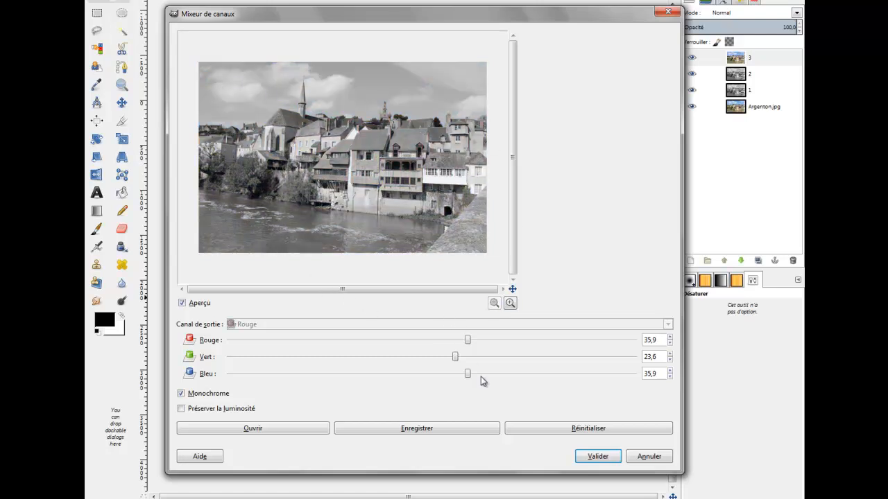
pyautogui.click(468, 342)
pyautogui.moveTo(469, 342); pyautogui.dragTo(471, 341)
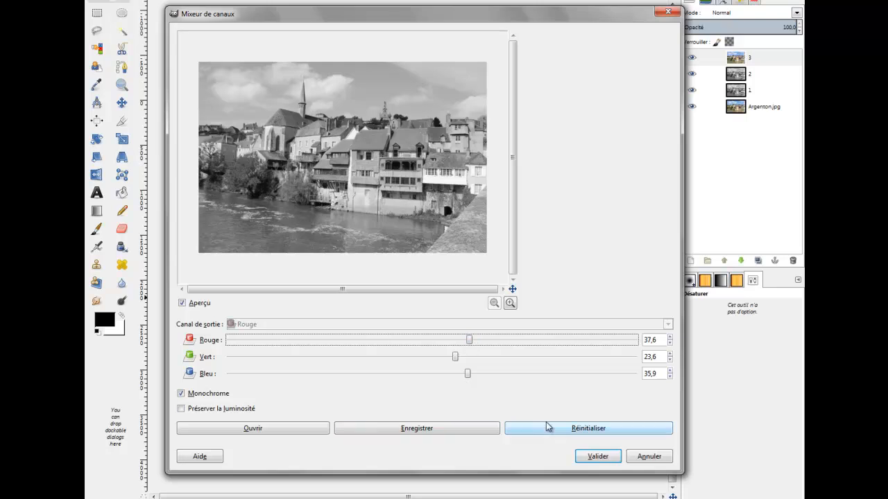
pyautogui.click(605, 457)
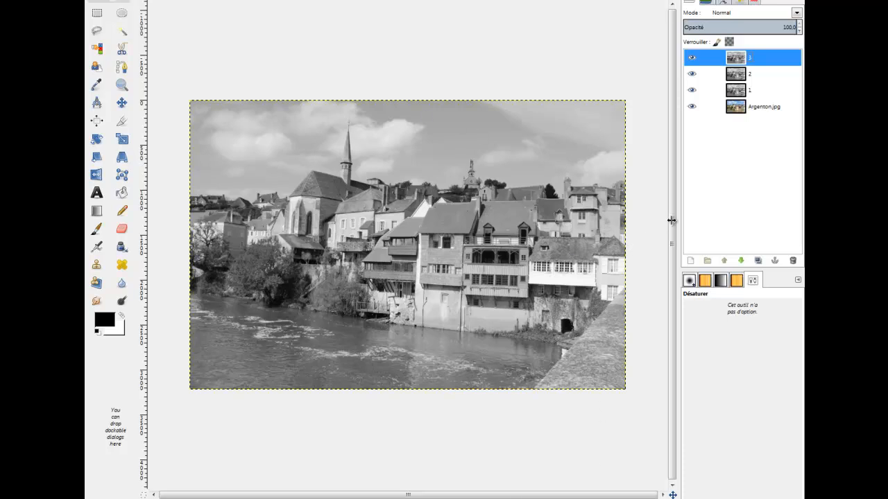
# Step: Hide the Argenton.jpg layer and compare the black-and-white layers 1, 2 and 3 by toggling their visibility
pyautogui.click(696, 105)
pyautogui.click(692, 58)
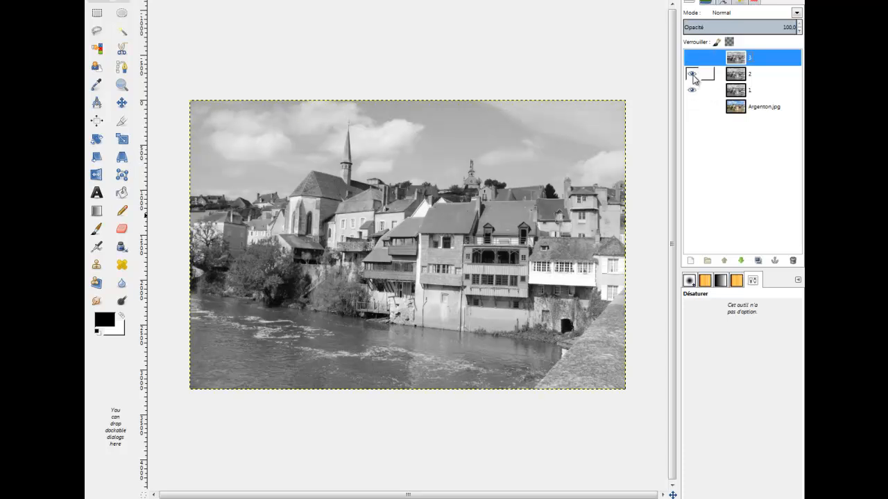
pyautogui.click(692, 75)
pyautogui.click(694, 75)
pyautogui.click(693, 75)
pyautogui.click(694, 76)
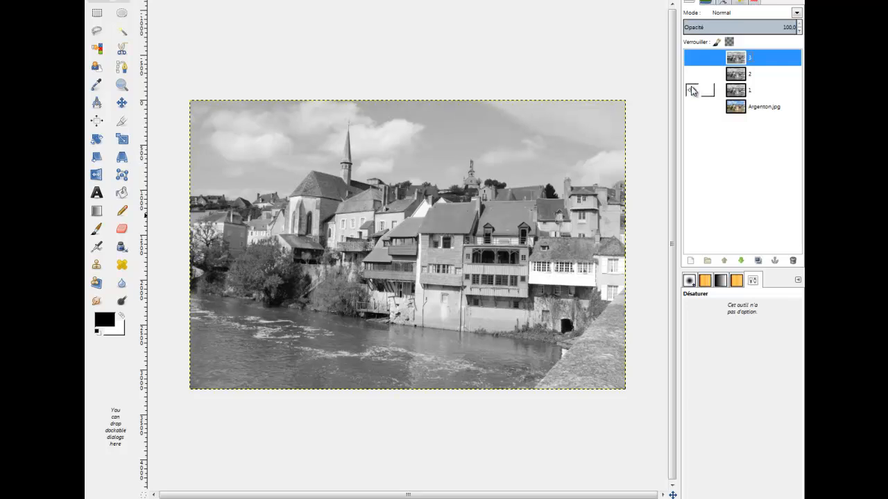
pyautogui.click(692, 90)
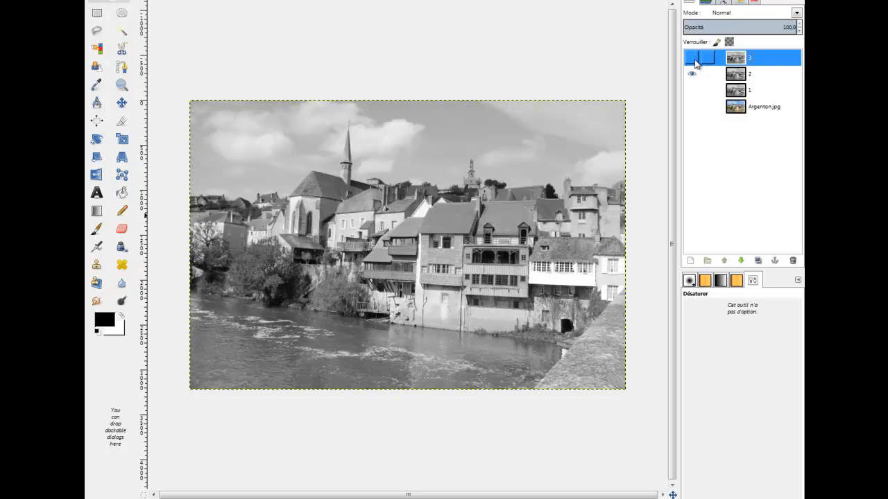
pyautogui.click(695, 62)
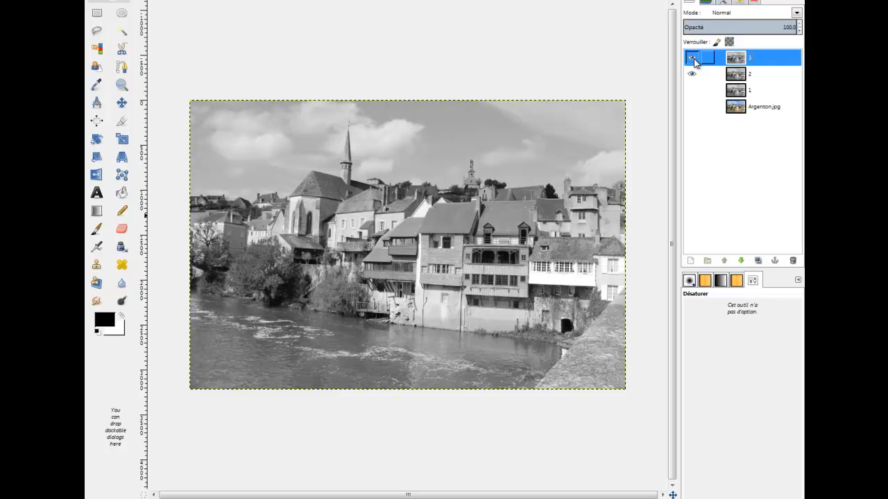
# Step: Compare layer 3 with layer 2 by toggling layer 3's visibility, and finish with only layer 3 shown
pyautogui.click(694, 63)
pyautogui.click(694, 63)
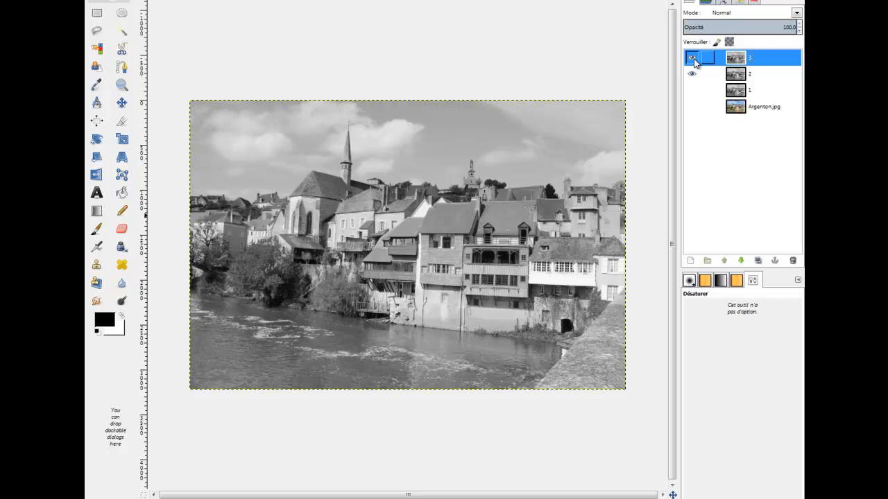
pyautogui.click(692, 58)
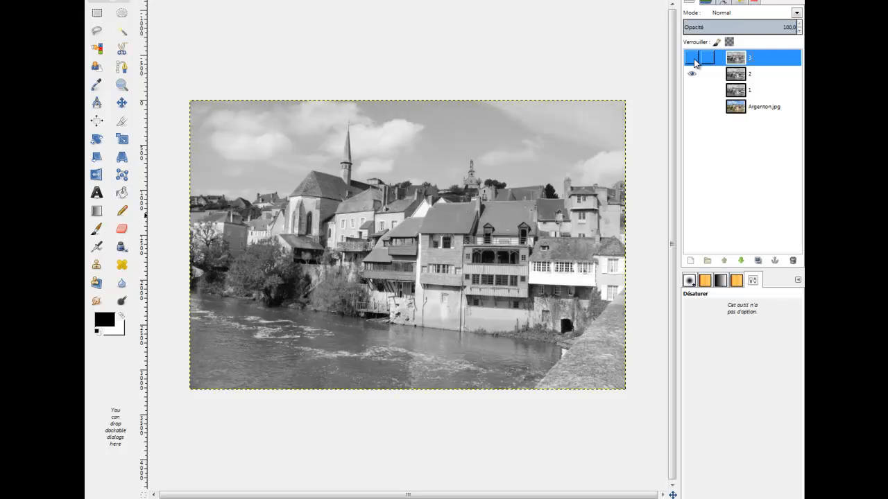
pyautogui.click(694, 60)
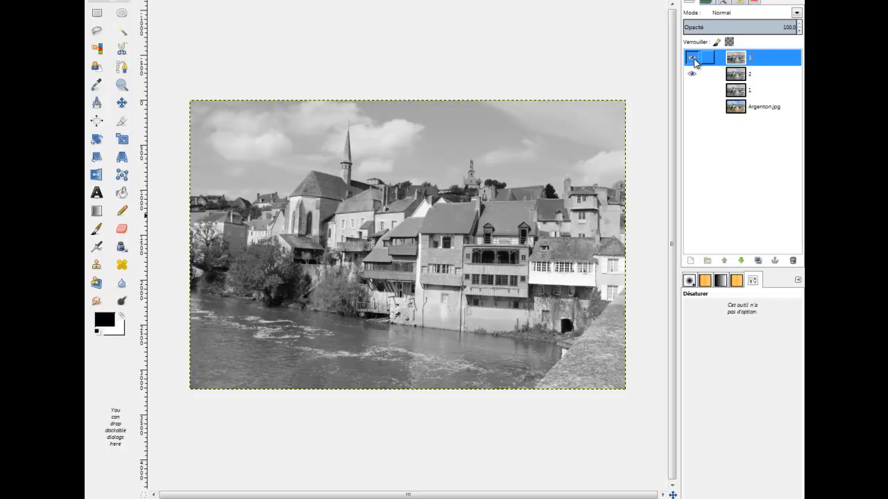
pyautogui.click(693, 59)
pyautogui.click(693, 60)
pyautogui.click(694, 59)
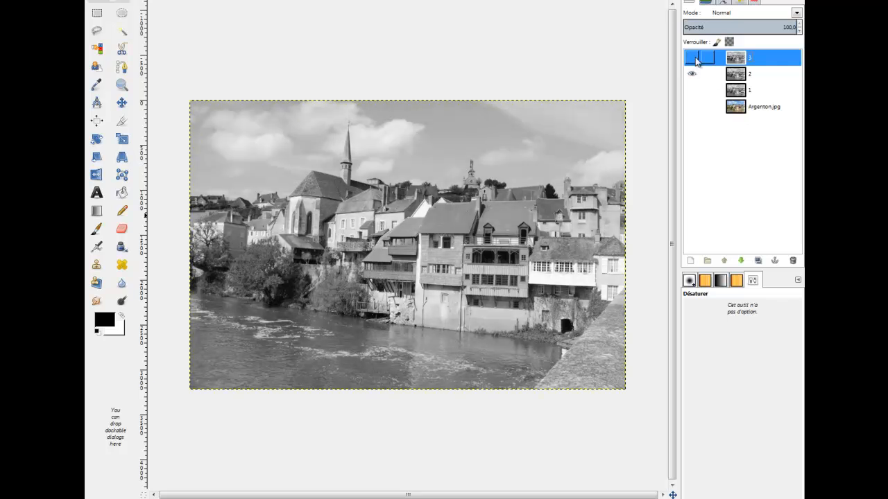
pyautogui.click(694, 60)
pyautogui.click(693, 74)
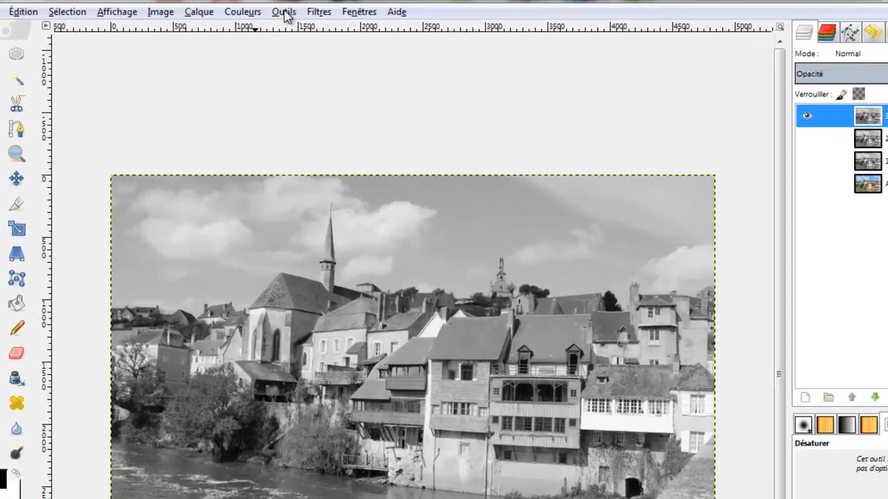
# Step: Start Renforcer la netteté on layer 3 with the preview on a house roof, setting Rayon to 14,6 and Quantité to 1,16
pyautogui.click(339, 0)
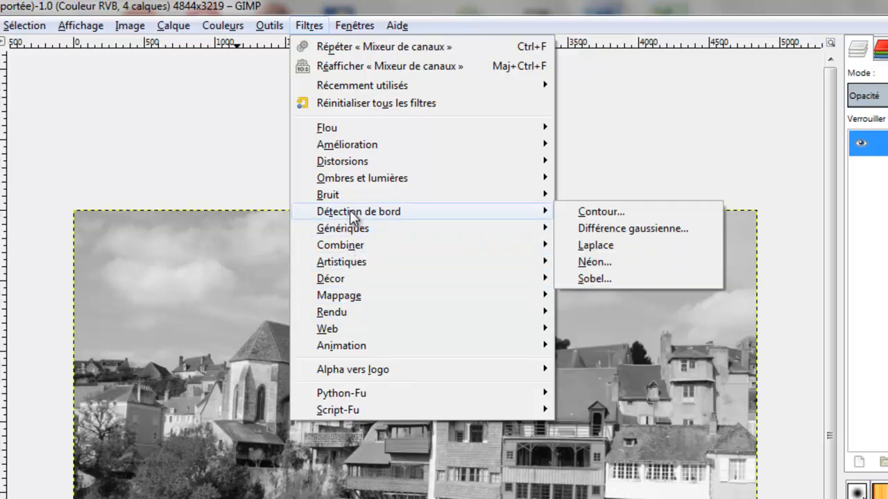
pyautogui.moveTo(360, 202)
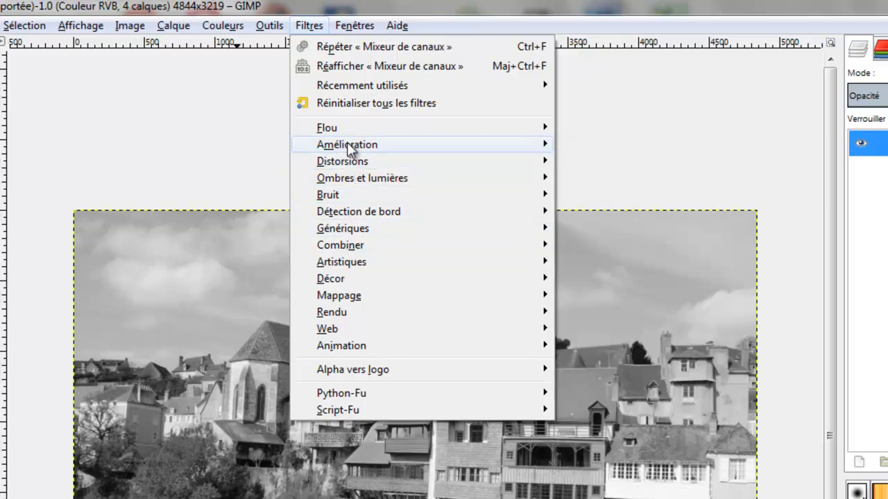
pyautogui.moveTo(352, 146)
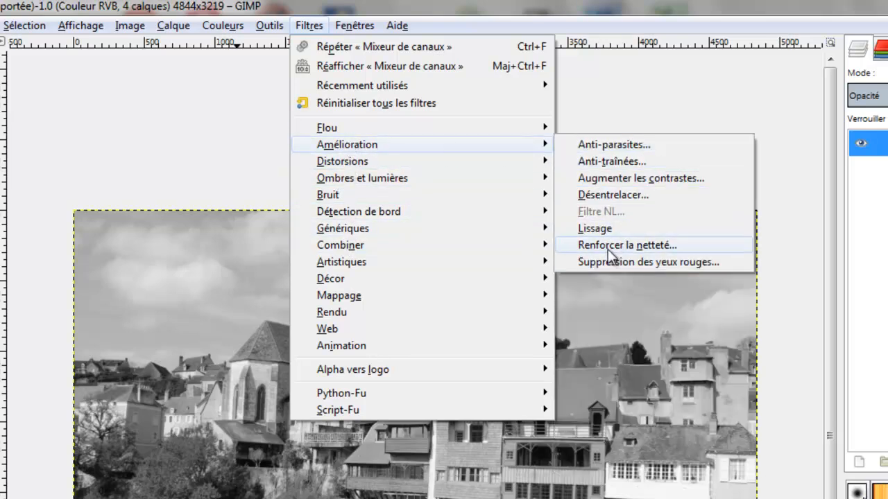
pyautogui.click(653, 274)
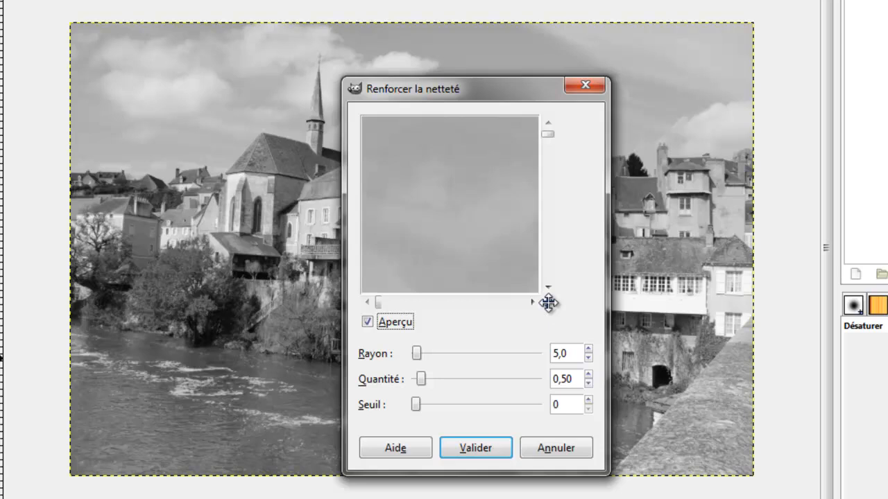
pyautogui.moveTo(547, 303); pyautogui.dragTo(594, 341)
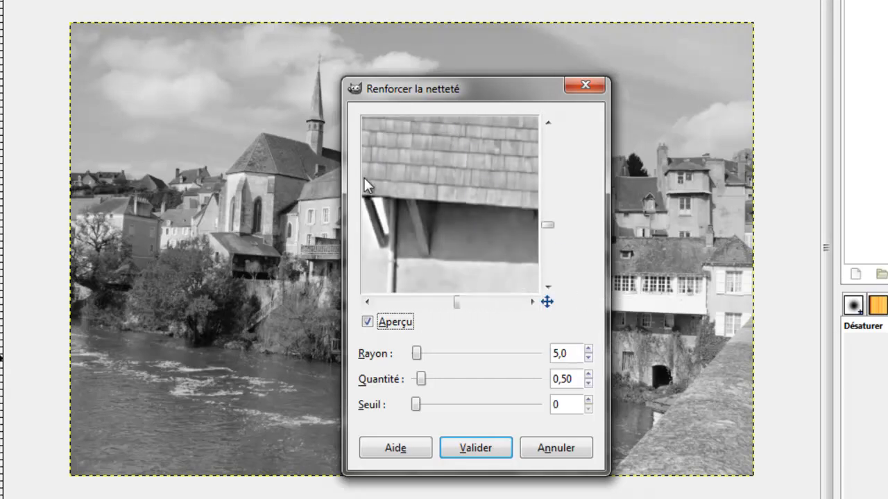
pyautogui.moveTo(416, 354); pyautogui.dragTo(423, 378)
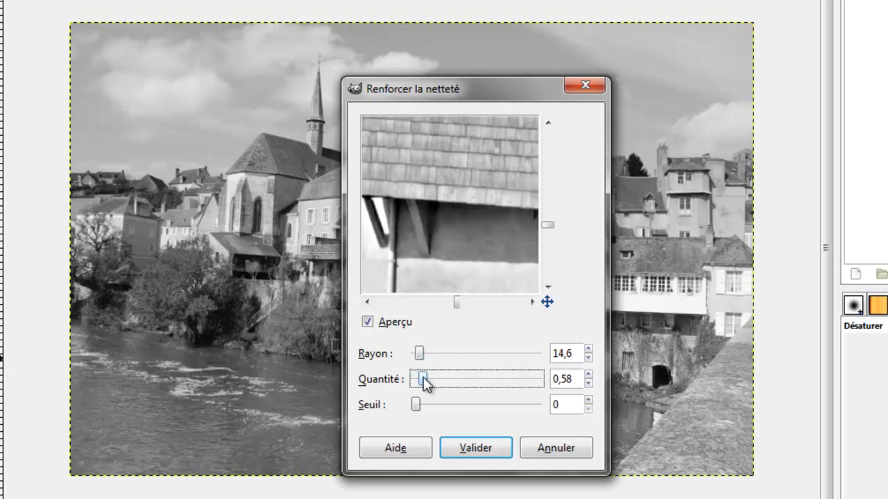
pyautogui.moveTo(424, 379); pyautogui.dragTo(430, 378)
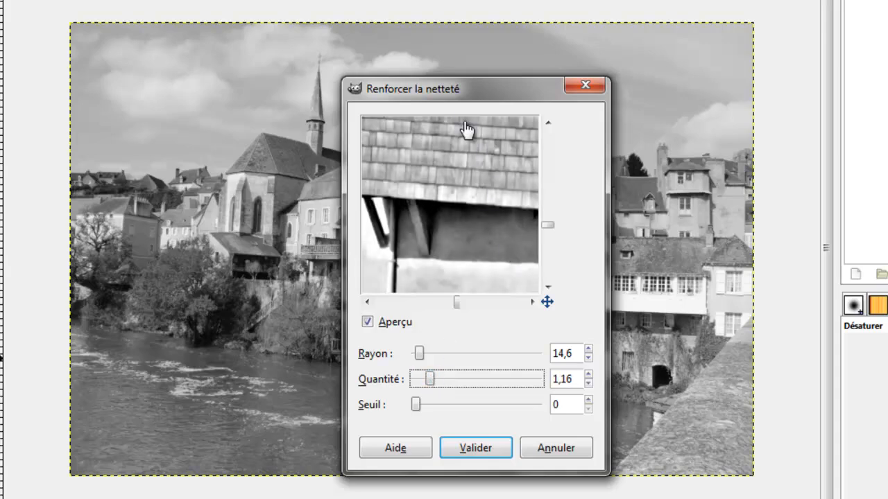
# Step: Enlarge the sharpening preview, centre it on the half-timbered riverside houses, and compare it with Aperçu on and off
pyautogui.moveTo(416, 87); pyautogui.dragTo(359, 53)
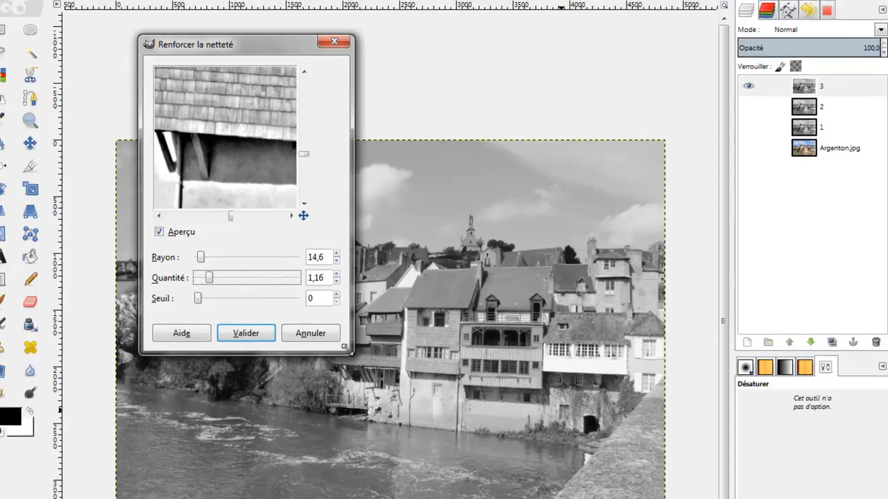
pyautogui.moveTo(348, 350); pyautogui.dragTo(535, 447)
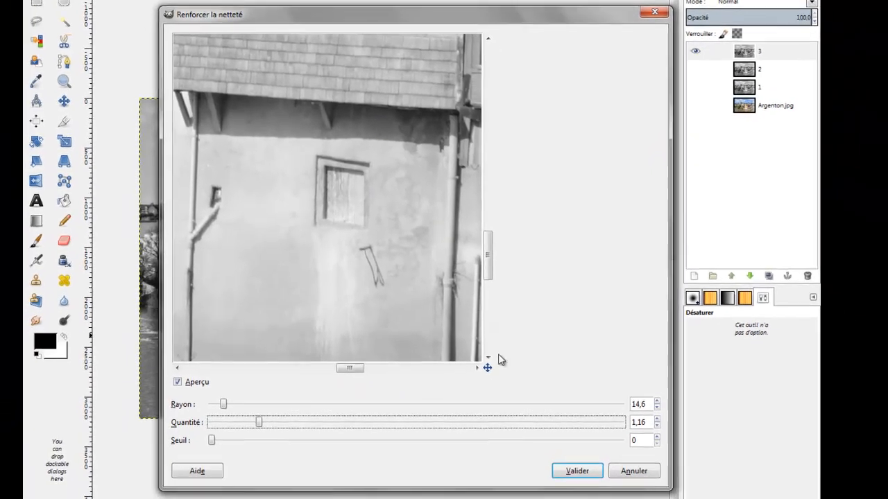
pyautogui.moveTo(490, 365); pyautogui.dragTo(486, 362)
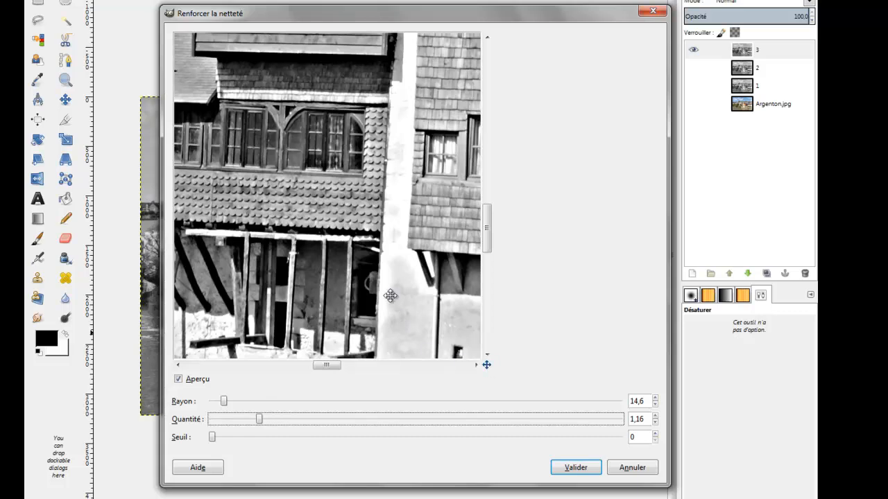
pyautogui.click(178, 379)
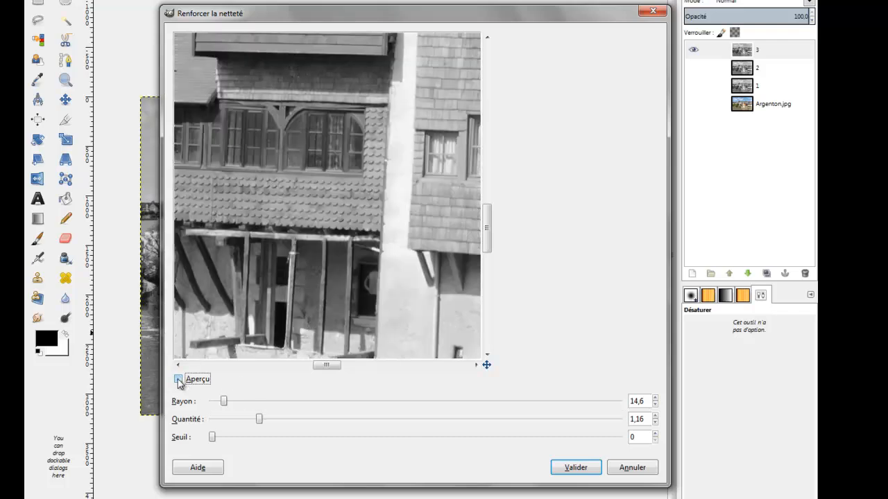
pyautogui.click(178, 379)
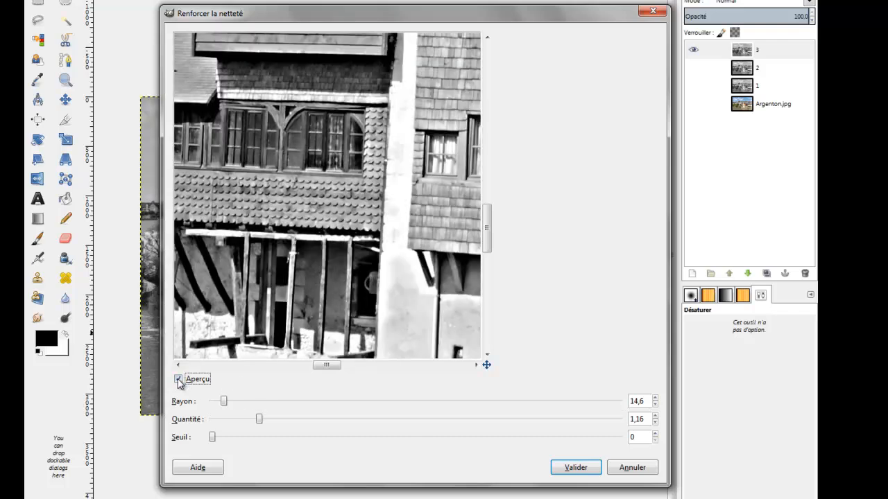
pyautogui.click(179, 379)
pyautogui.click(178, 379)
# Step: Reduce the sharpening Quantité to 0,64 and compare the houses with Aperçu on and off
pyautogui.moveTo(260, 420); pyautogui.dragTo(237, 424)
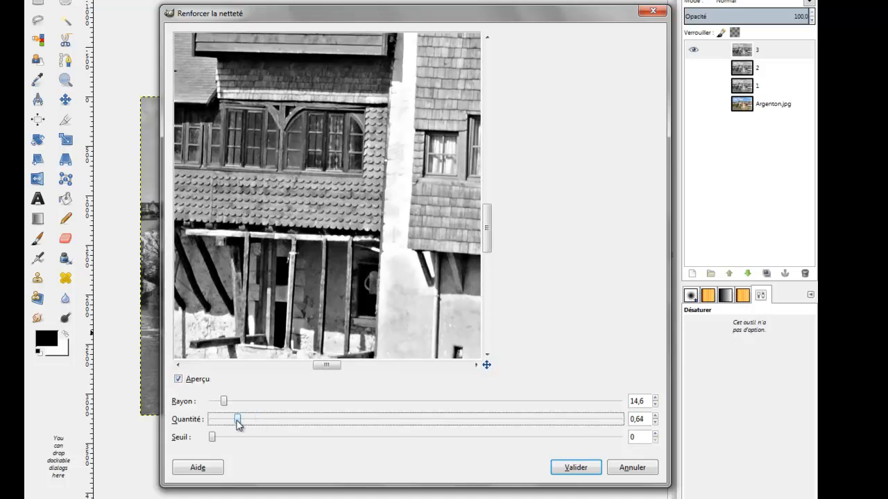
pyautogui.click(178, 379)
pyautogui.click(178, 380)
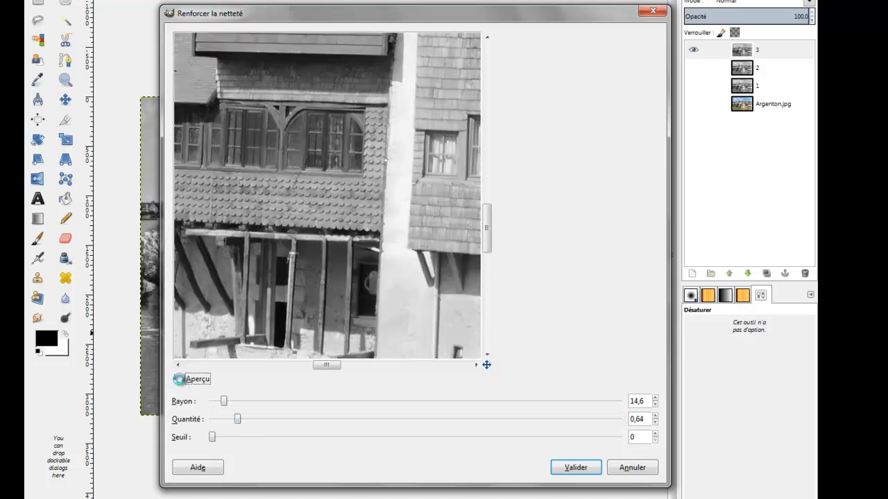
pyautogui.click(178, 379)
pyautogui.click(178, 380)
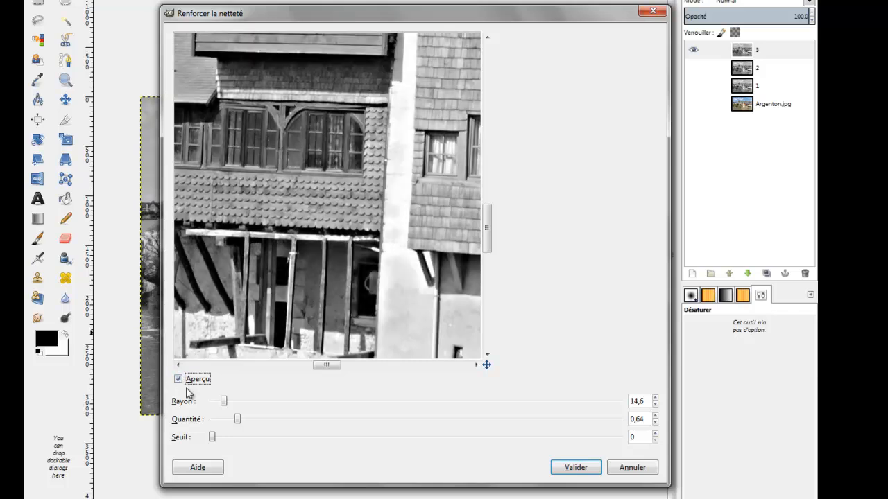
# Step: Set the sharpening Quantité to 0,52, check it against the unsharpened preview, and apply the filter to layer 3
pyautogui.moveTo(238, 419); pyautogui.dragTo(235, 423)
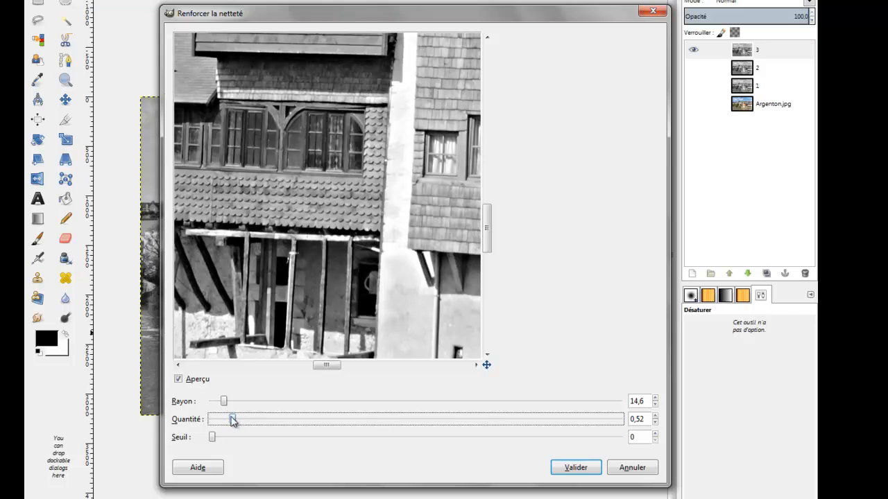
pyautogui.click(179, 379)
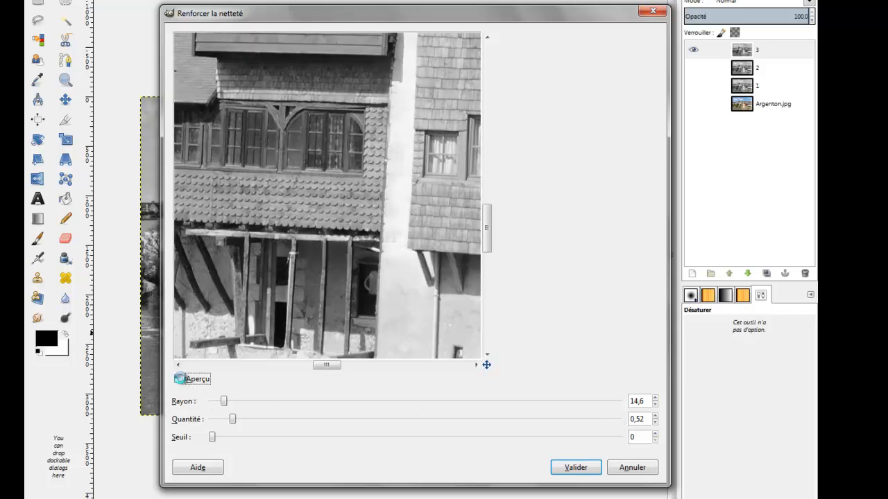
pyautogui.click(179, 379)
pyautogui.click(179, 379)
pyautogui.click(583, 468)
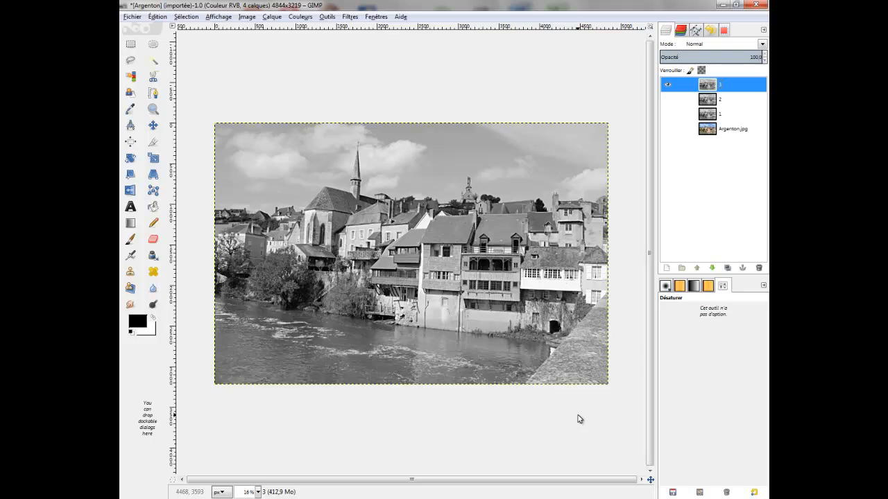
# Step: Compare the sharpened layer 3 with layers 2 and 1 by toggling visibility, ending with only the colour Argenton.jpg layer shown
pyautogui.click(668, 84)
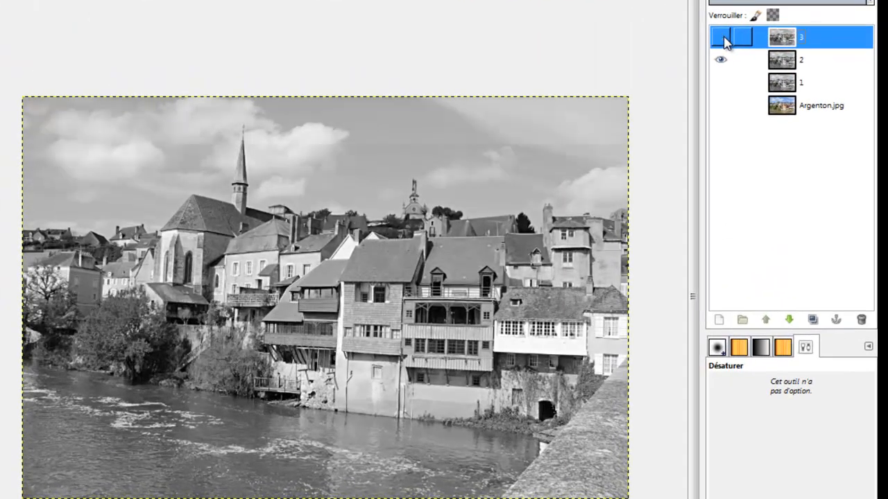
pyautogui.click(722, 40)
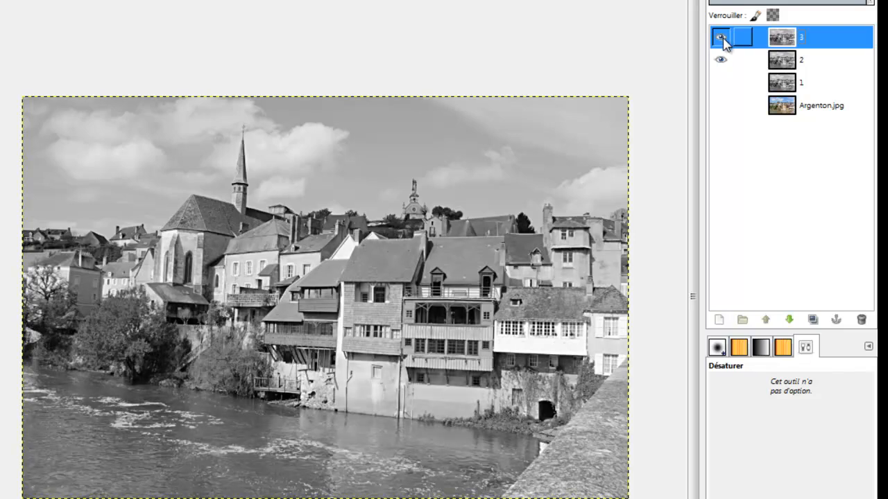
pyautogui.click(722, 39)
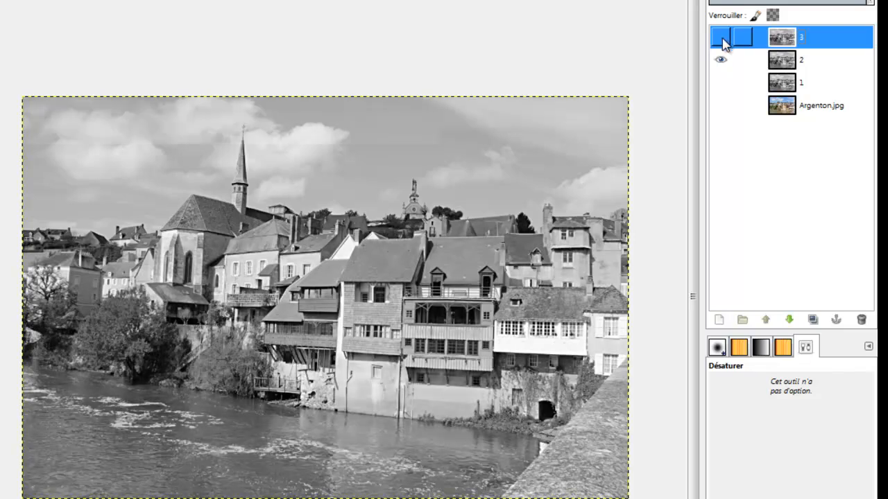
pyautogui.click(723, 40)
pyautogui.click(722, 39)
pyautogui.click(722, 60)
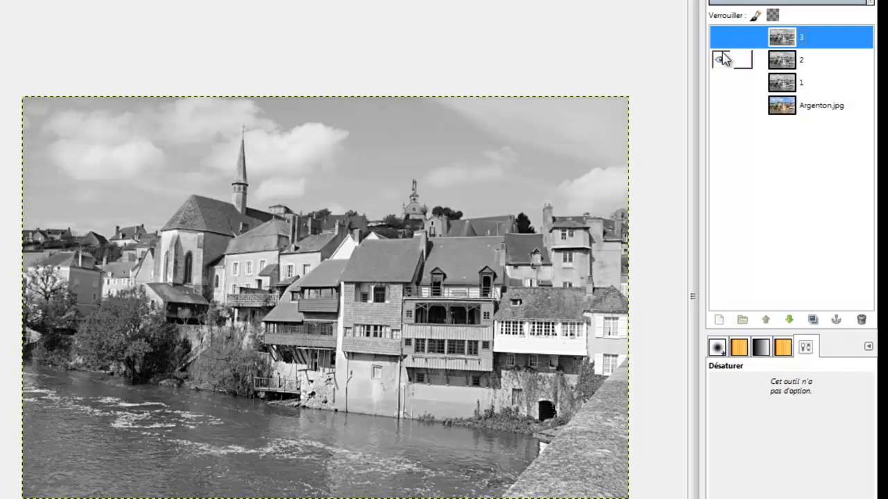
pyautogui.click(721, 82)
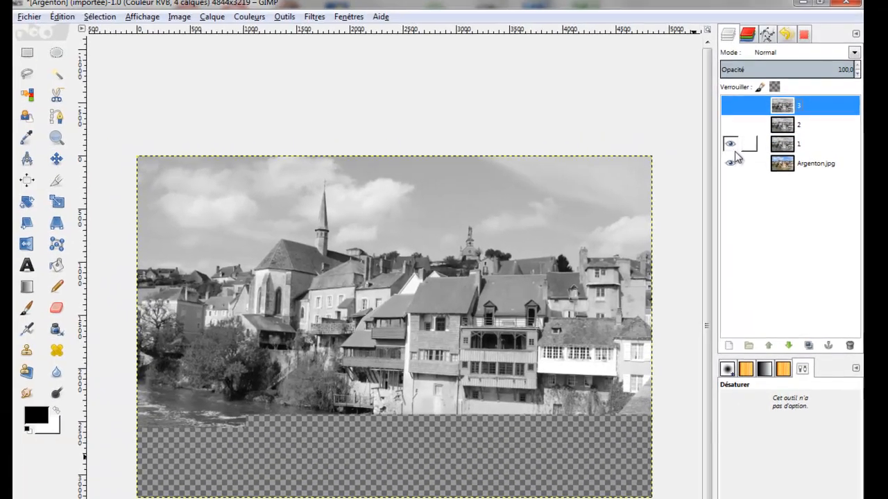
pyautogui.click(720, 83)
pyautogui.click(720, 105)
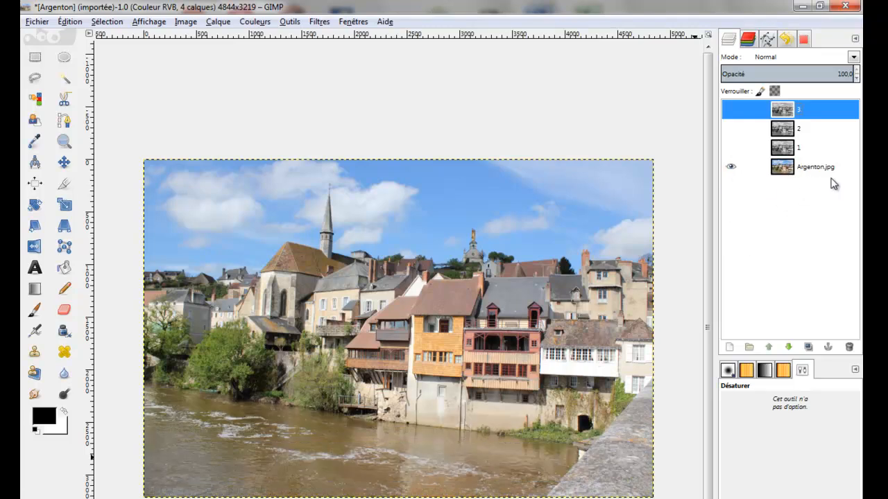
# Step: Make black-and-white layers 1 and 2 visible again above the colour Argenton.jpg layer
pyautogui.click(730, 147)
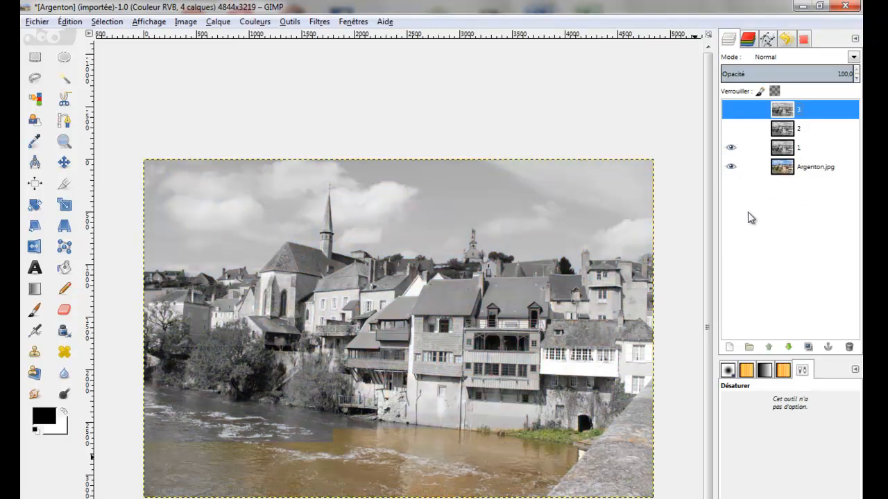
pyautogui.click(255, 21)
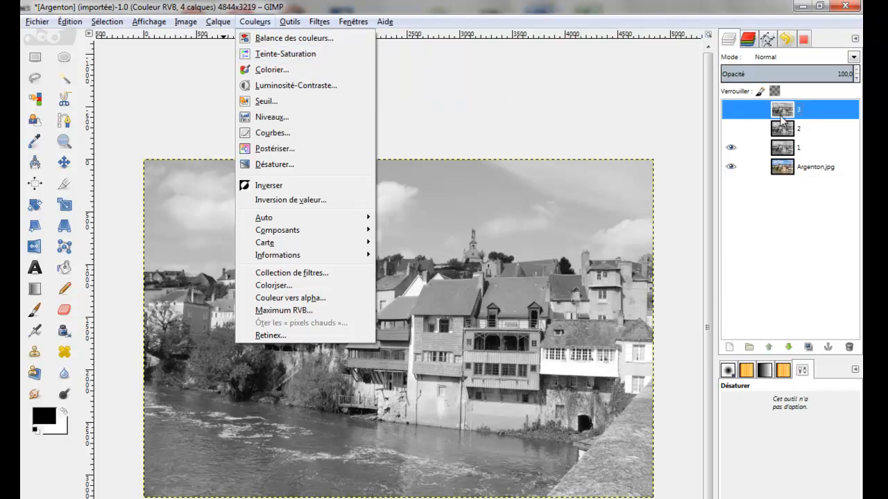
pyautogui.click(731, 149)
pyautogui.click(730, 128)
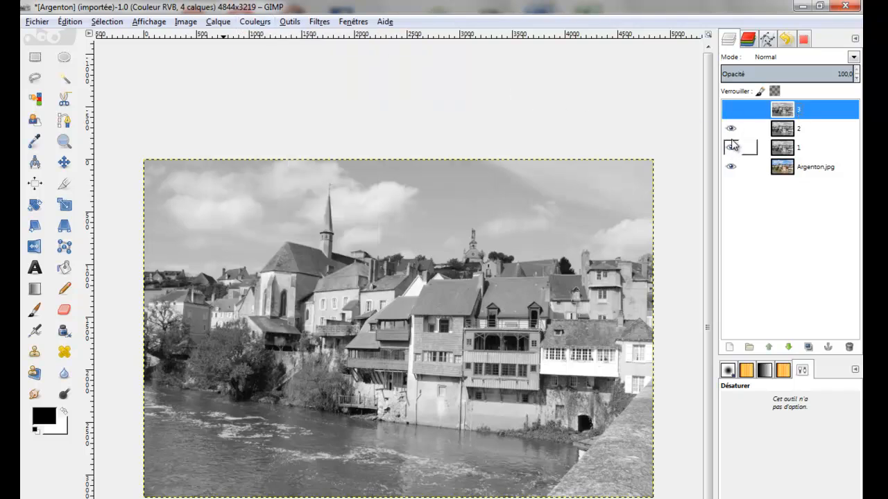
# Step: Review the Désaturer grey-shade options Clarté, Luminosité and Moyenne, and close the dialog without applying them
pyautogui.click(248, 22)
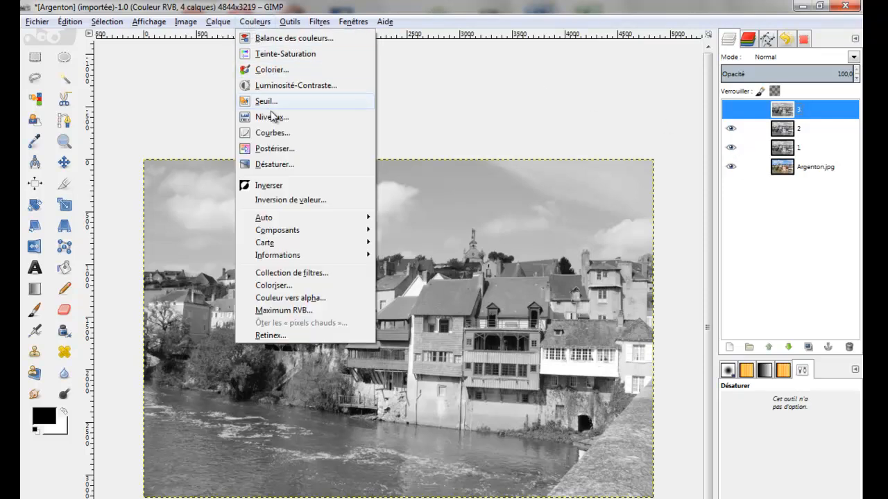
pyautogui.click(272, 164)
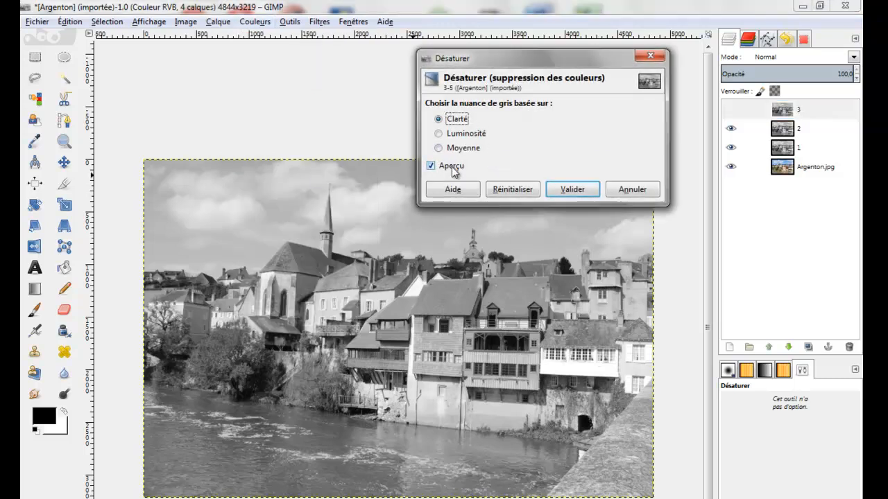
pyautogui.click(646, 57)
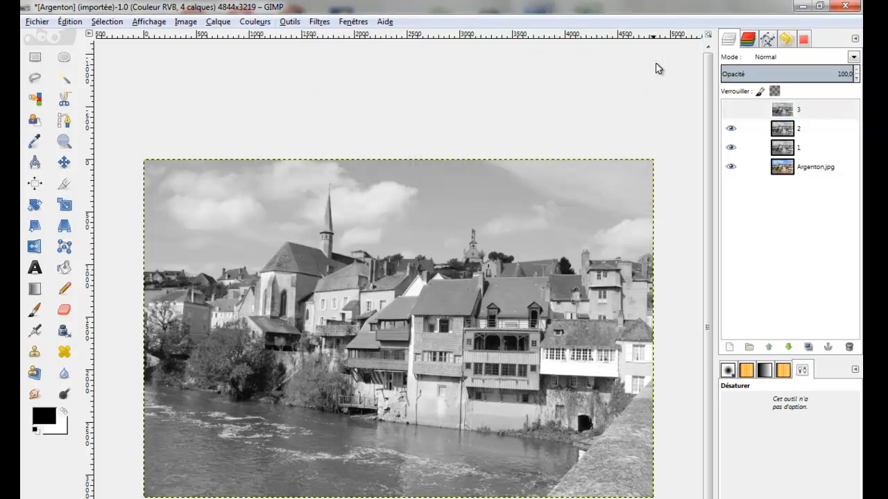
# Step: Show layer 3 again and review its monochrome Mixeur de canaux settings, cancelling without applying them
pyautogui.click(730, 110)
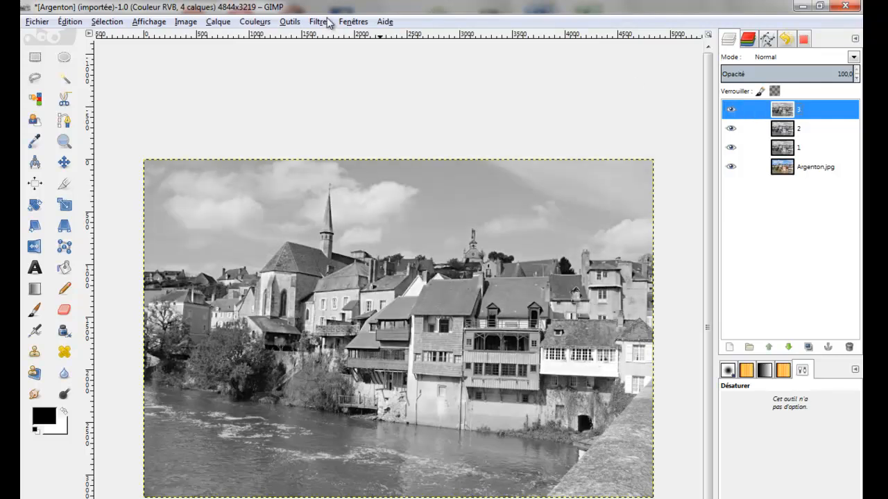
pyautogui.click(255, 21)
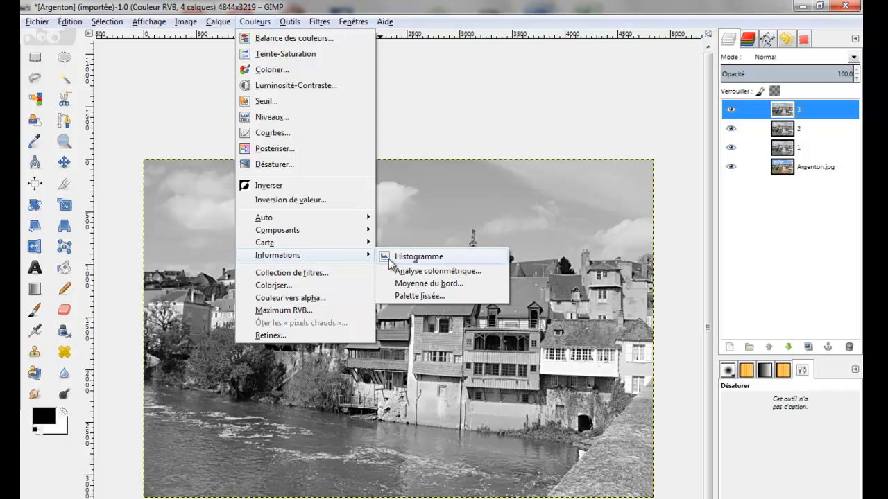
pyautogui.moveTo(308, 231)
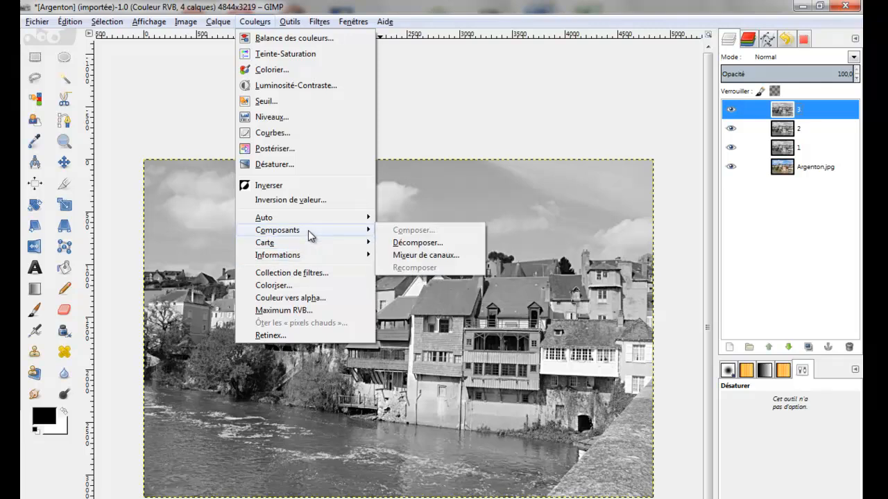
pyautogui.click(434, 258)
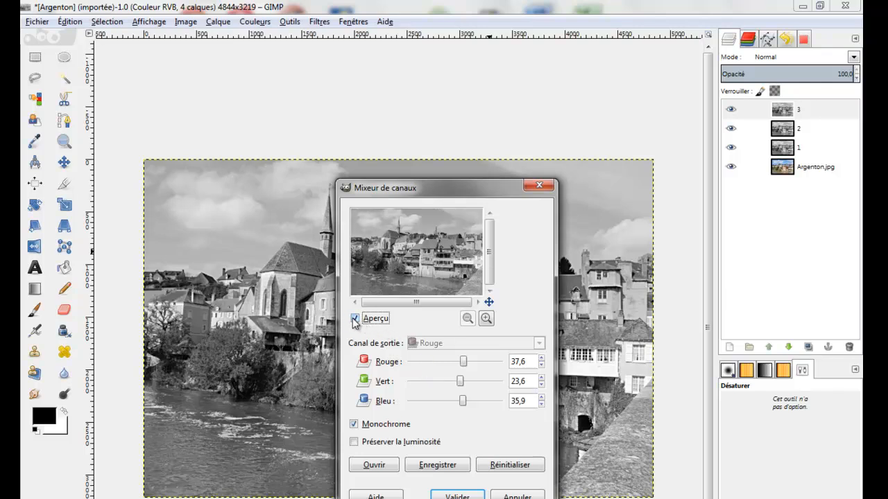
pyautogui.click(517, 497)
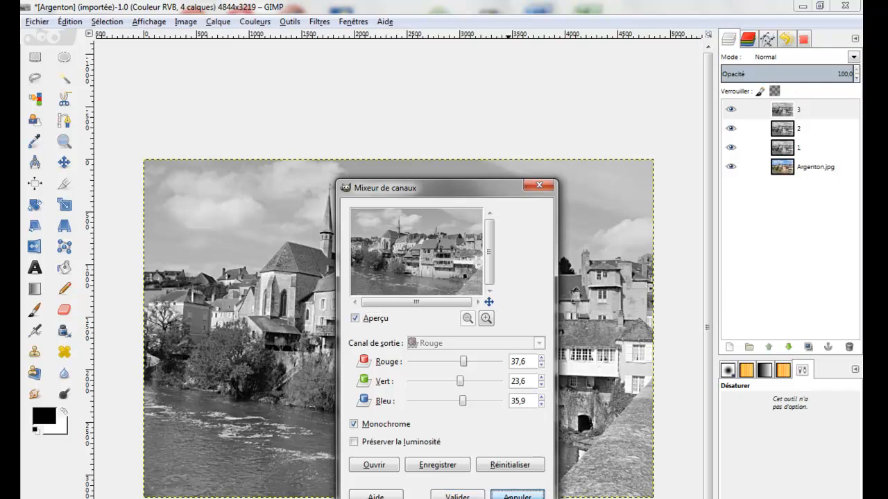